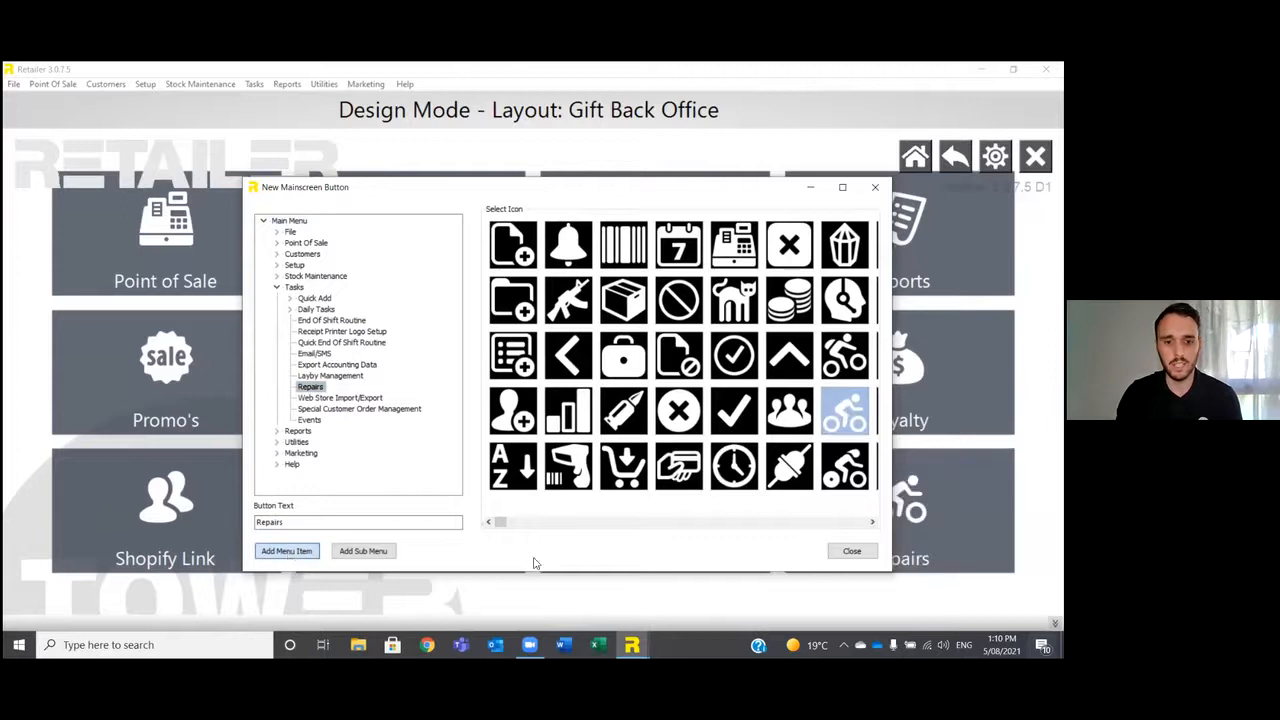
# Close the setup dialog for new main screen buttons.
pyautogui.click(851, 550)
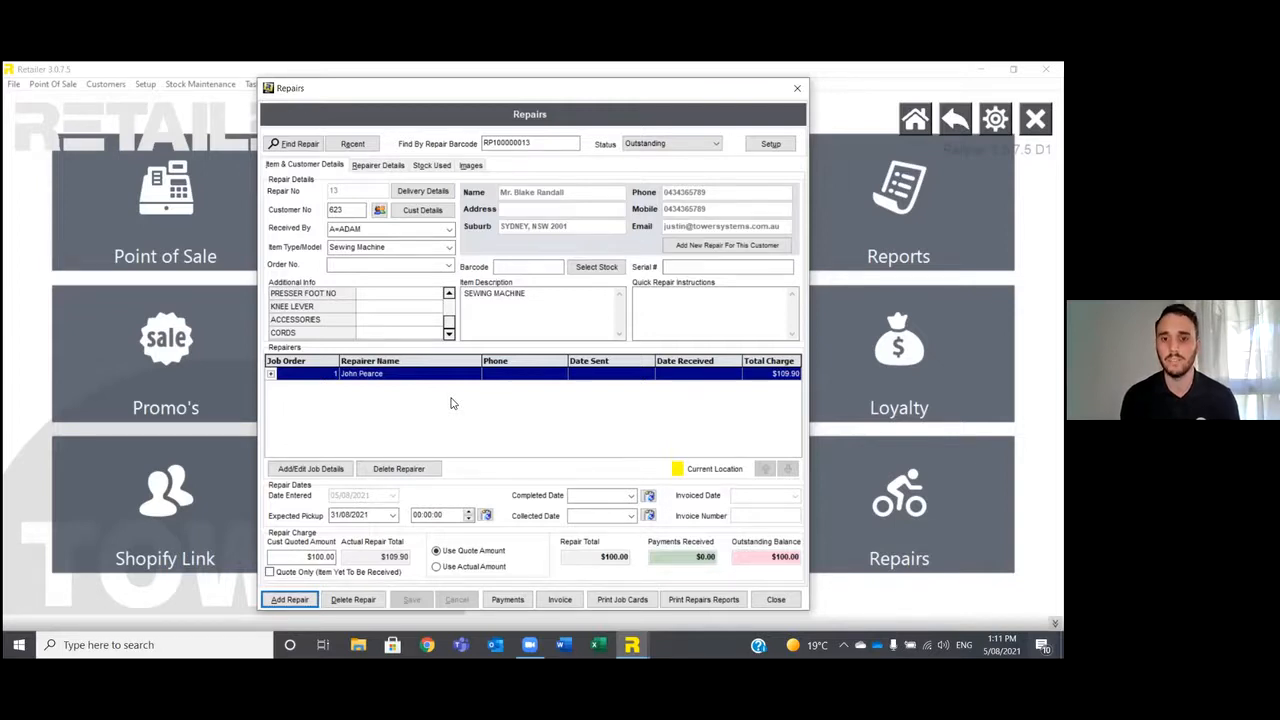
# Start a new repair and assign it to the existing customer highlighted in the customer search.
pyautogui.click(289, 600)
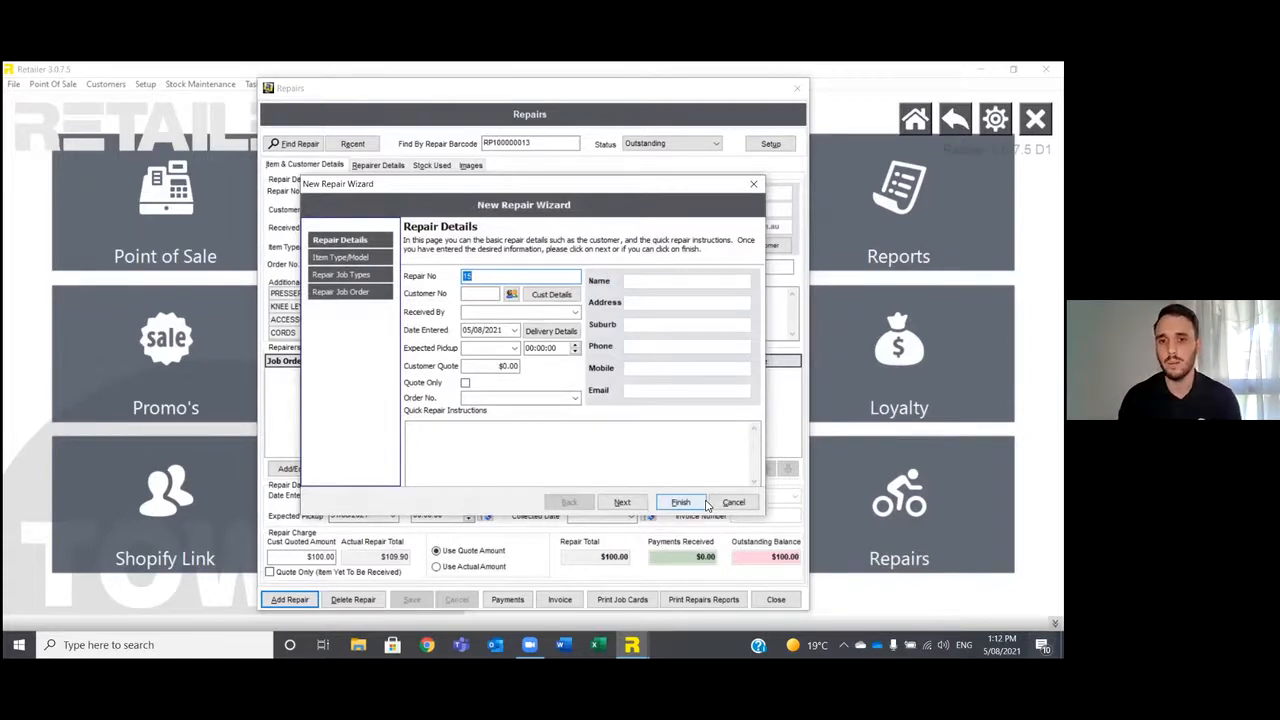
pyautogui.click(495, 293)
pyautogui.press('Return')
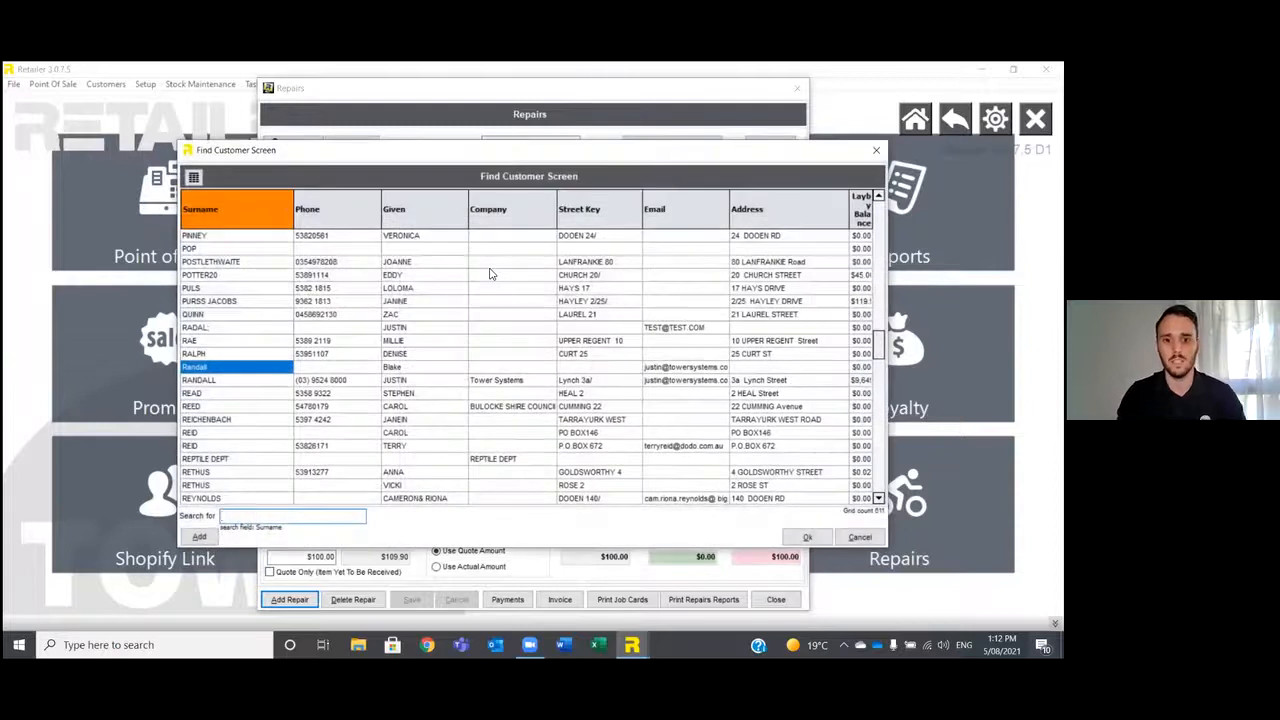
pyautogui.press('Return')
# Set the repair as received by the staff member with code J and the expected pickup date to 31/08/2021.
pyautogui.click(575, 312)
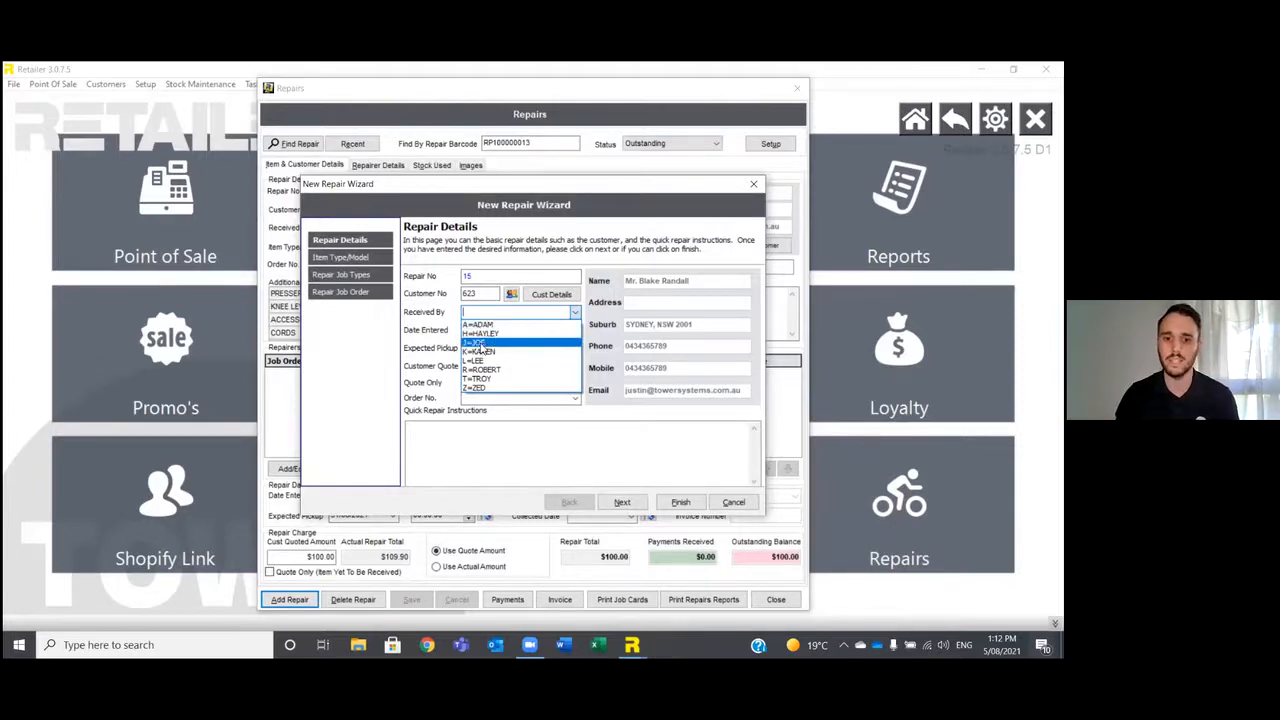
pyautogui.click(481, 343)
pyautogui.click(514, 348)
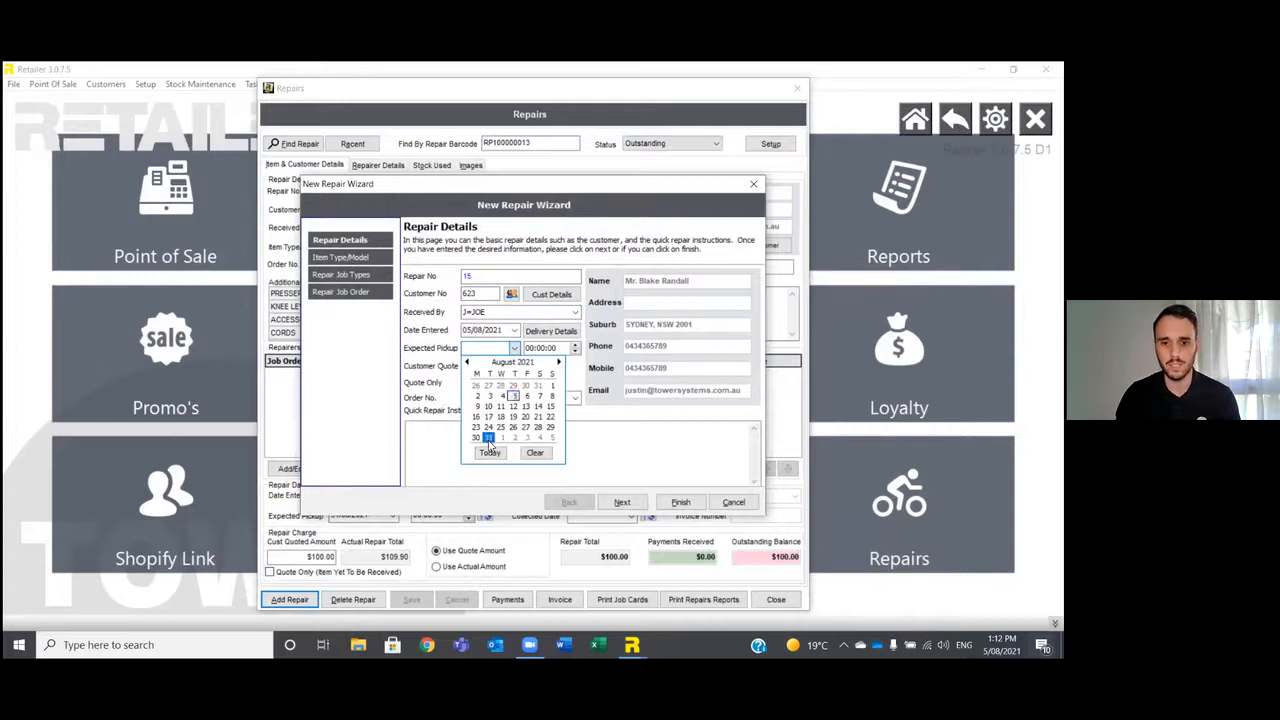
pyautogui.click(484, 437)
# Enter "tyre repair" as the quick repair instructions.
pyautogui.click(461, 436)
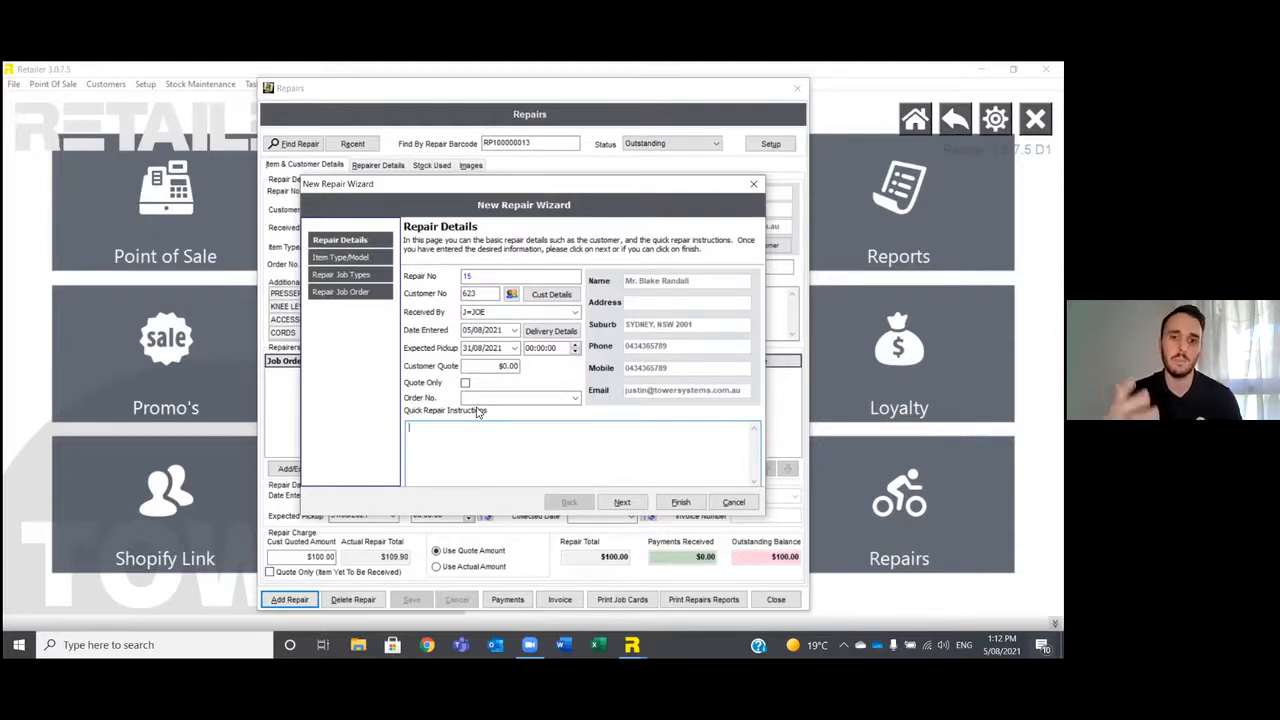
pyautogui.write('tyre ')
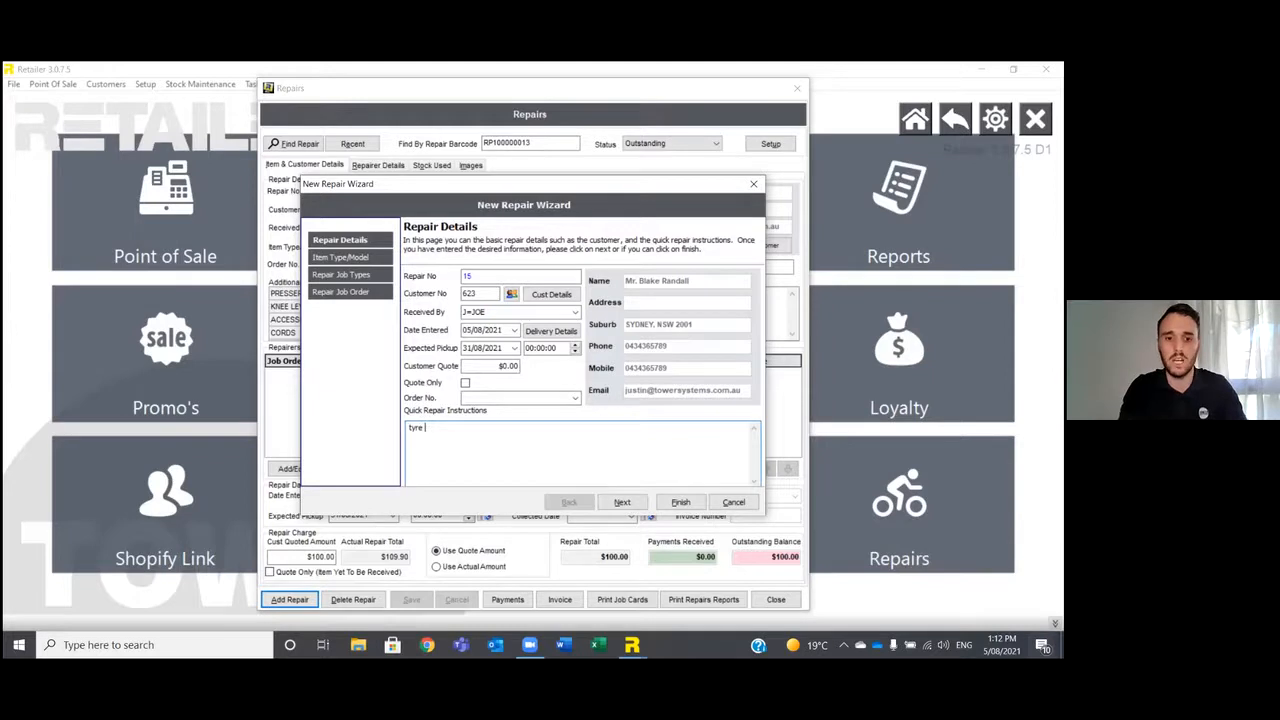
pyautogui.write('repair')
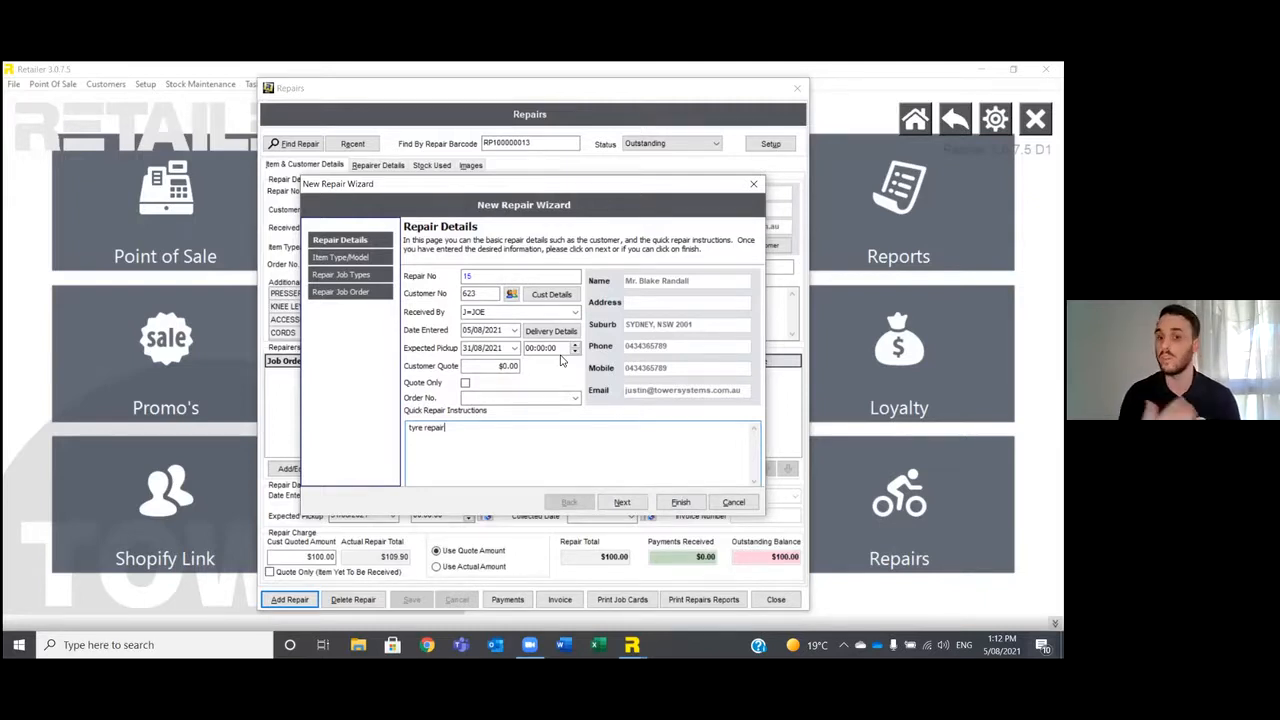
# Set the customer quote to $100 and clear the quick repair instructions.
pyautogui.click(489, 293)
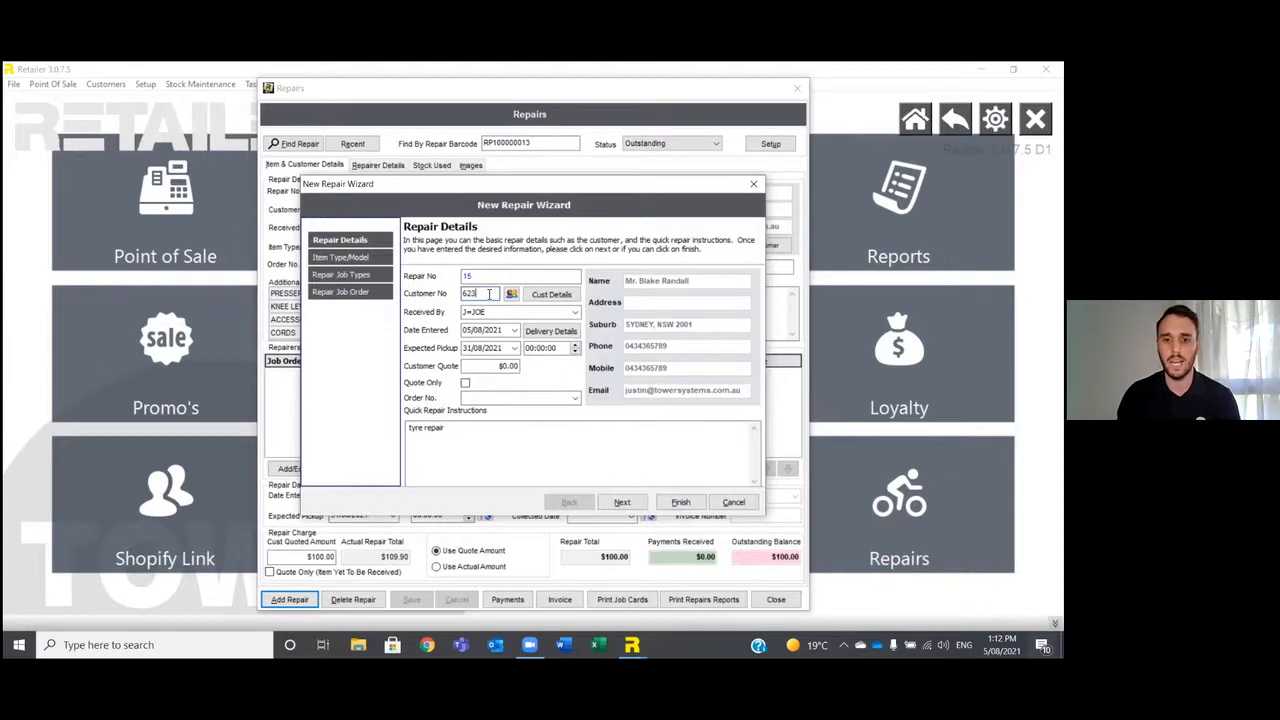
pyautogui.click(490, 366)
pyautogui.write('100')
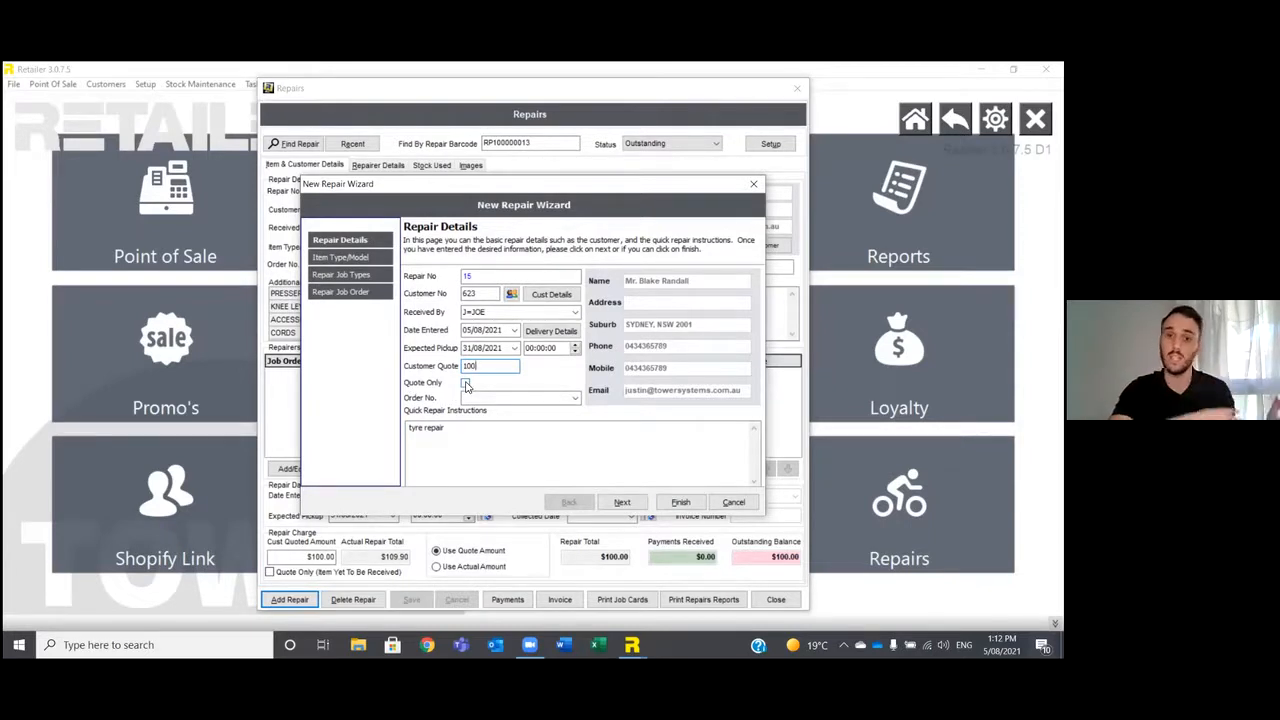
pyautogui.press('Tab')
pyautogui.press('Tab')
pyautogui.press('Tab')
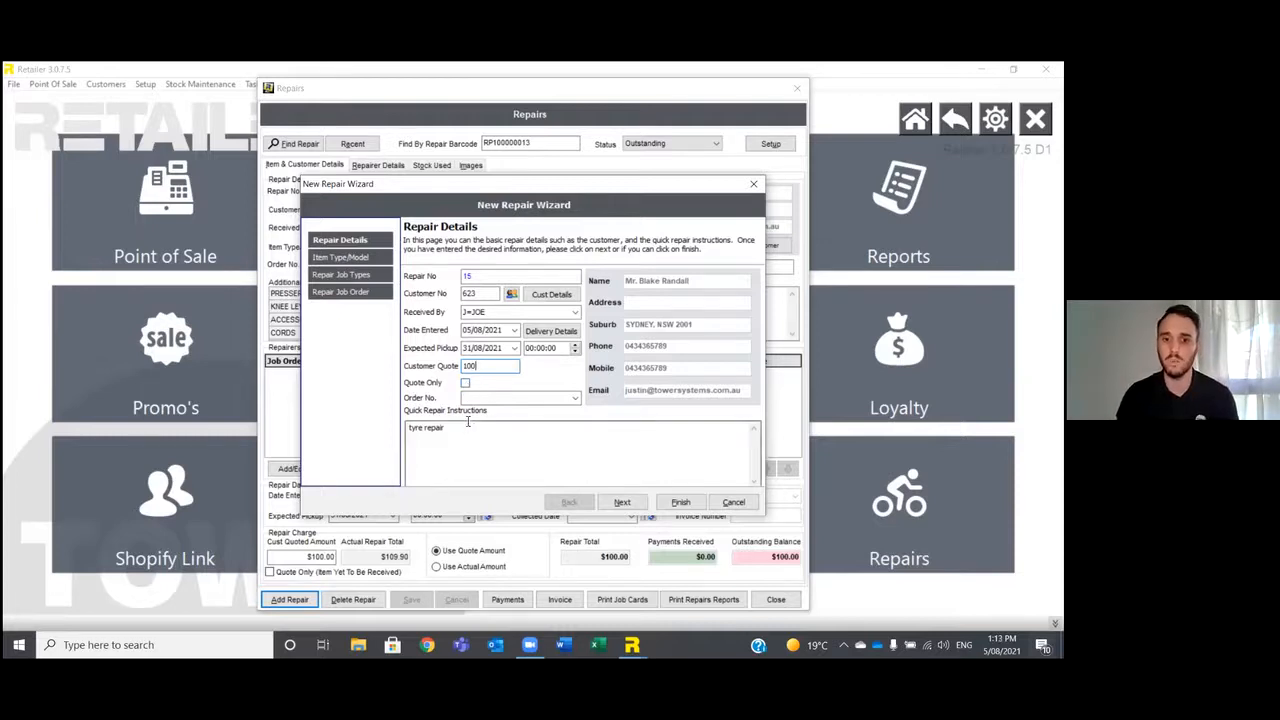
pyautogui.press('BackSpace')
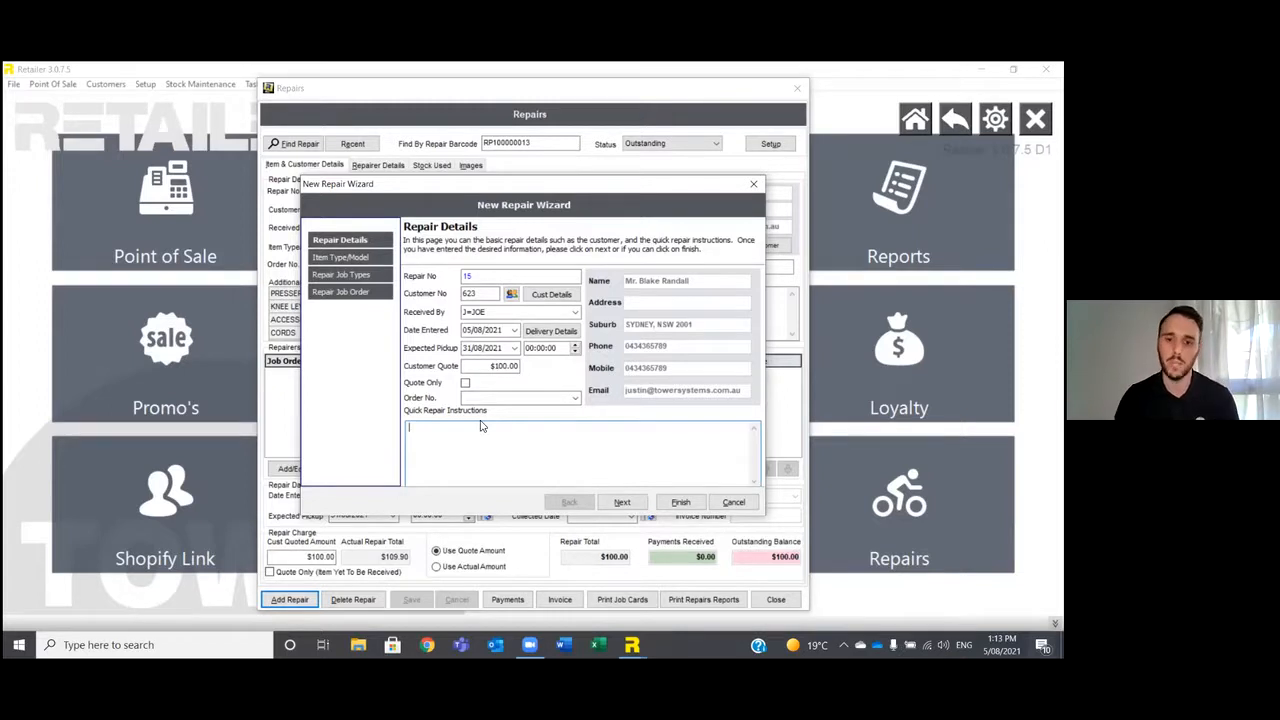
# Fill in the repair item from the customer's purchased stock, choosing the Full Size Luxury Mobility Scooter Pathrider ES10 in red.
pyautogui.click(620, 503)
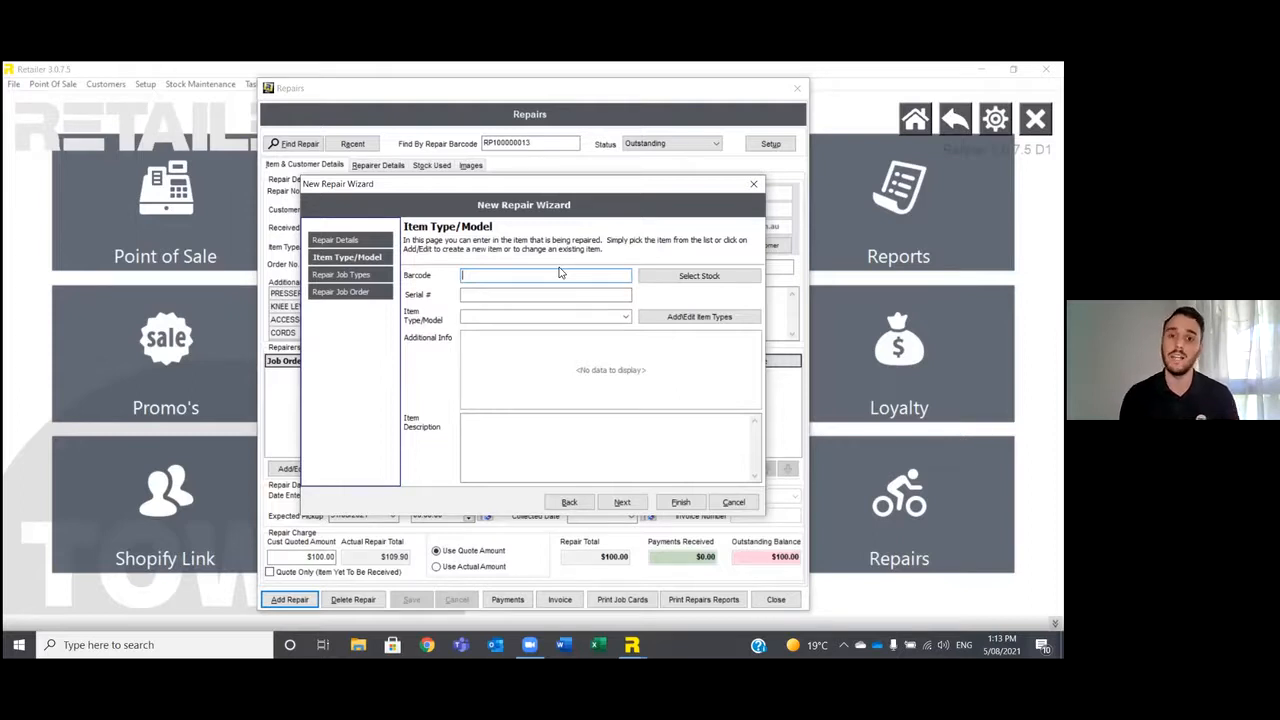
pyautogui.click(697, 278)
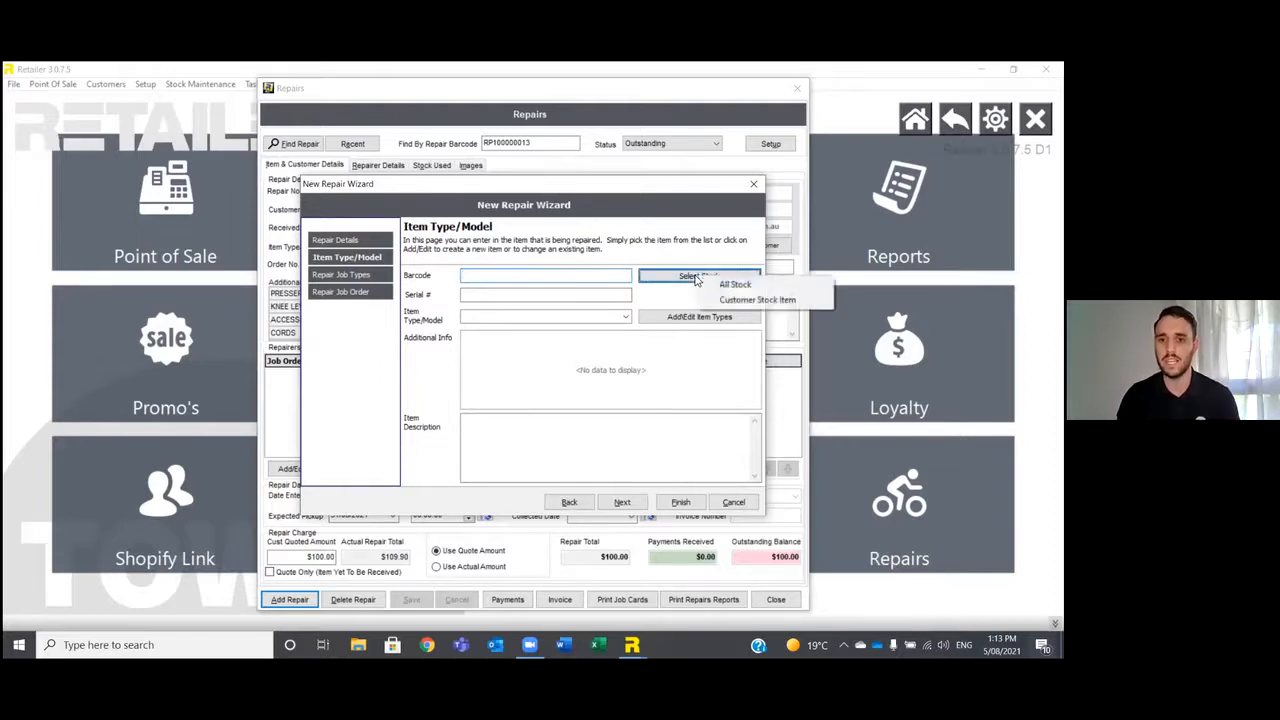
pyautogui.click(745, 299)
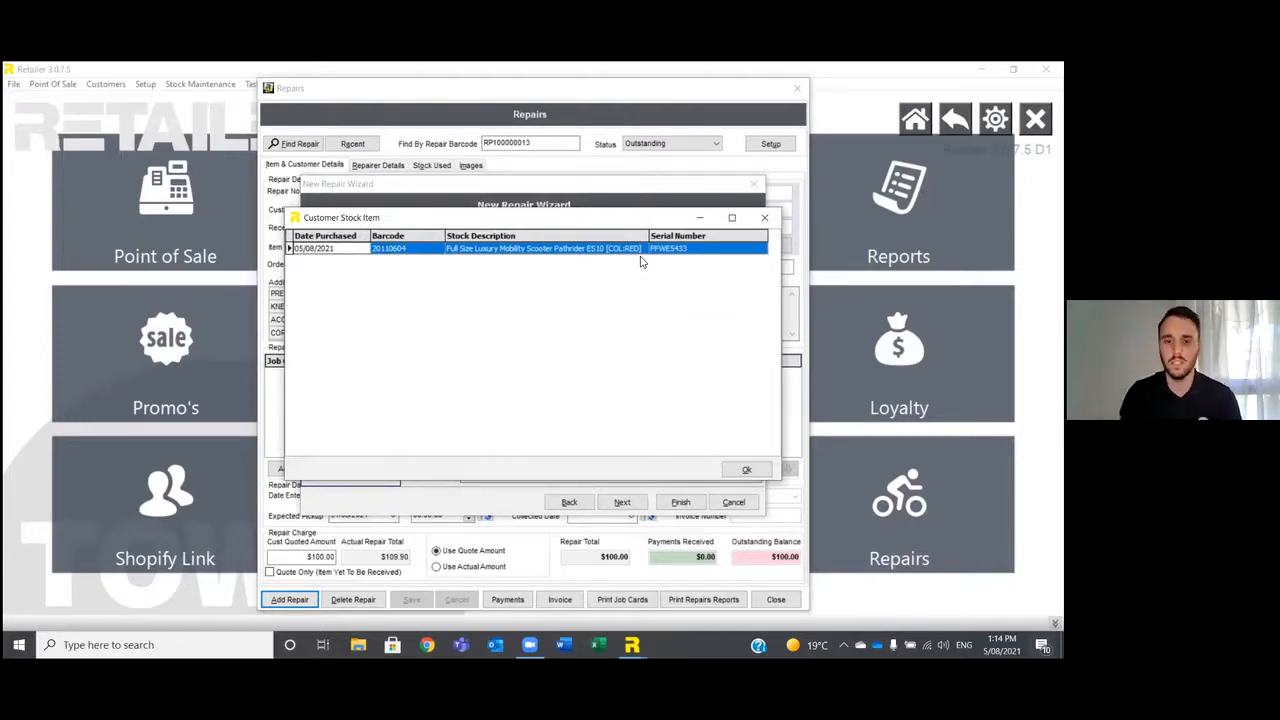
pyautogui.click(742, 468)
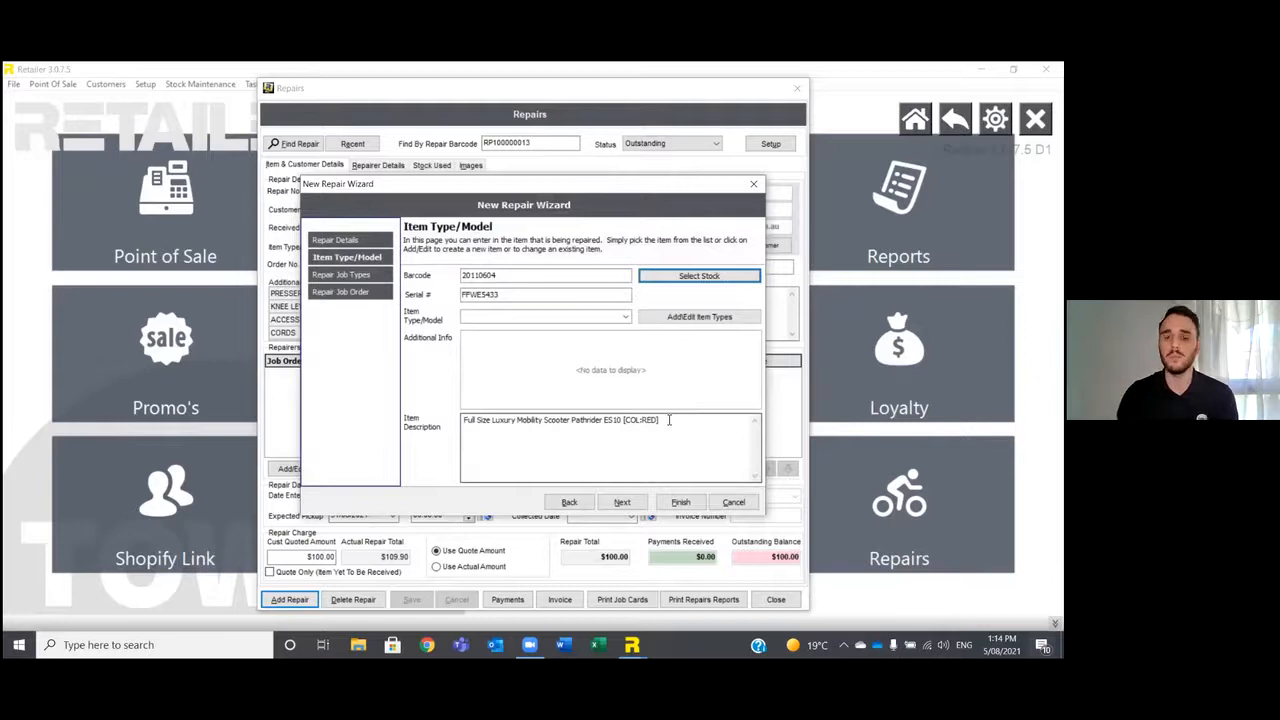
# Try Sewing Machine and Ring as the item type to compare their additional info fields.
pyautogui.click(625, 317)
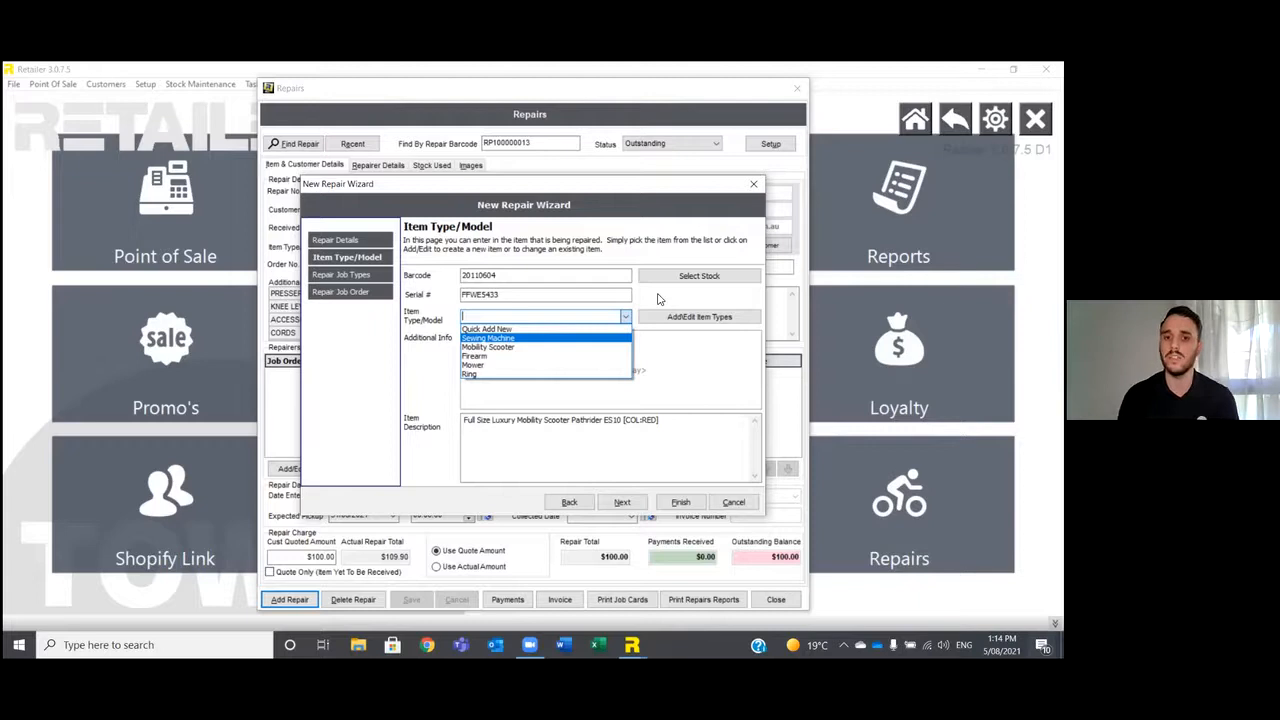
pyautogui.click(518, 340)
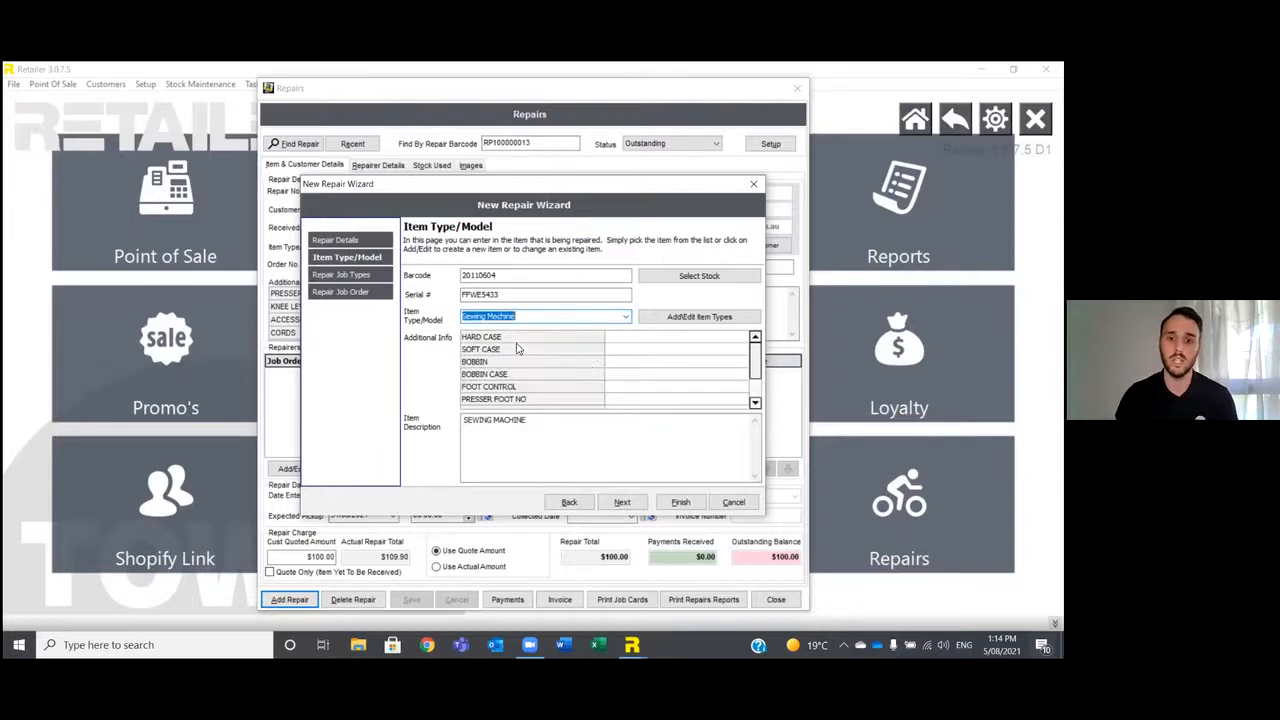
pyautogui.click(625, 316)
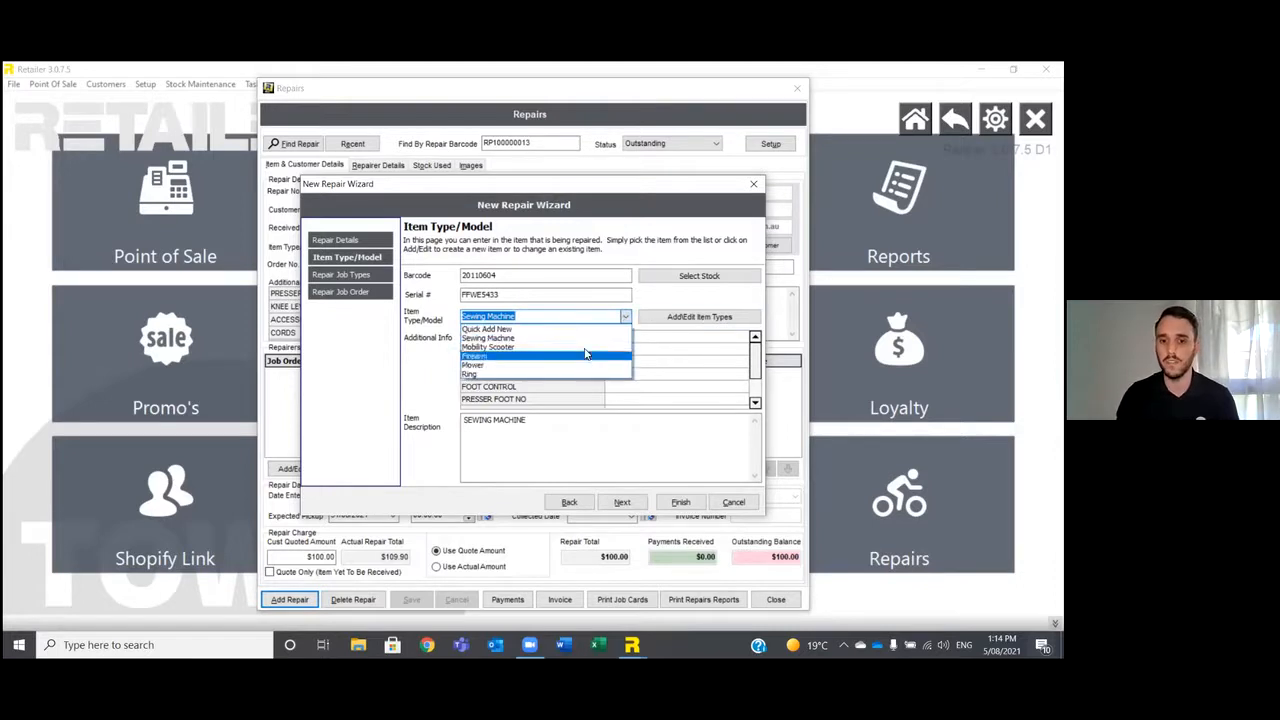
pyautogui.click(533, 374)
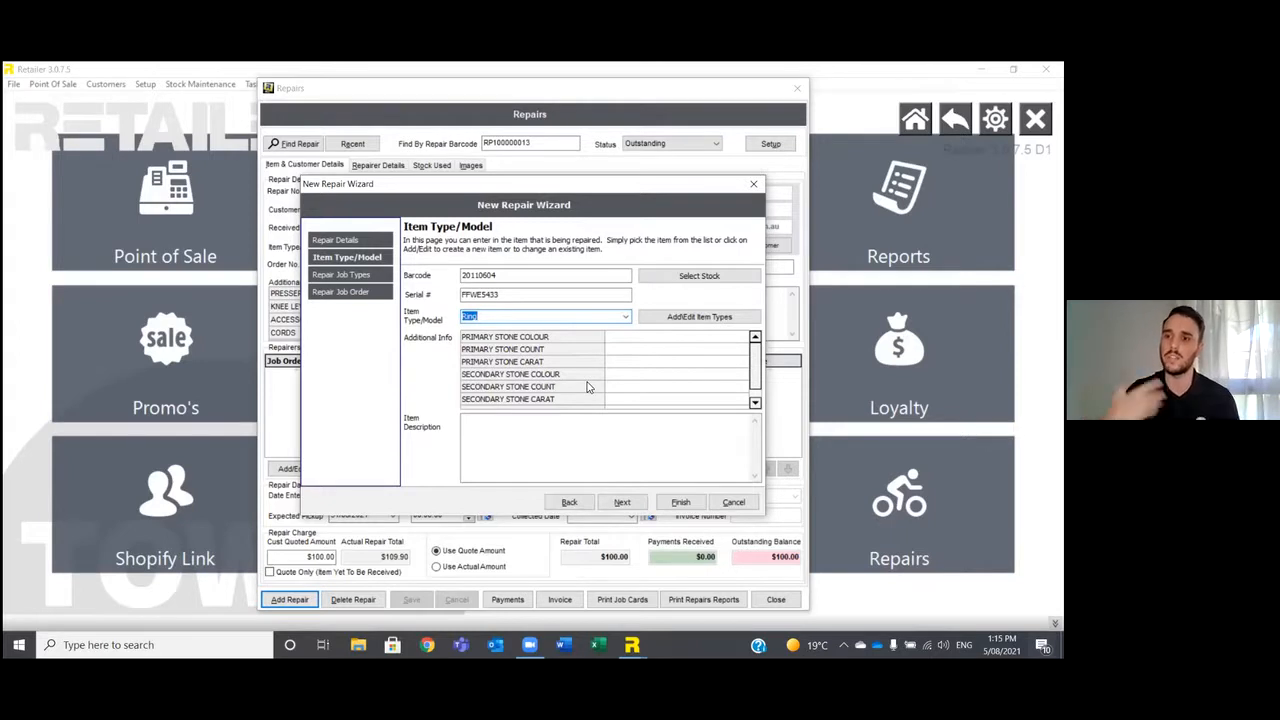
# Set the item type to Mobility Scooter, with HONDA as the make and G100 as the model.
pyautogui.click(625, 316)
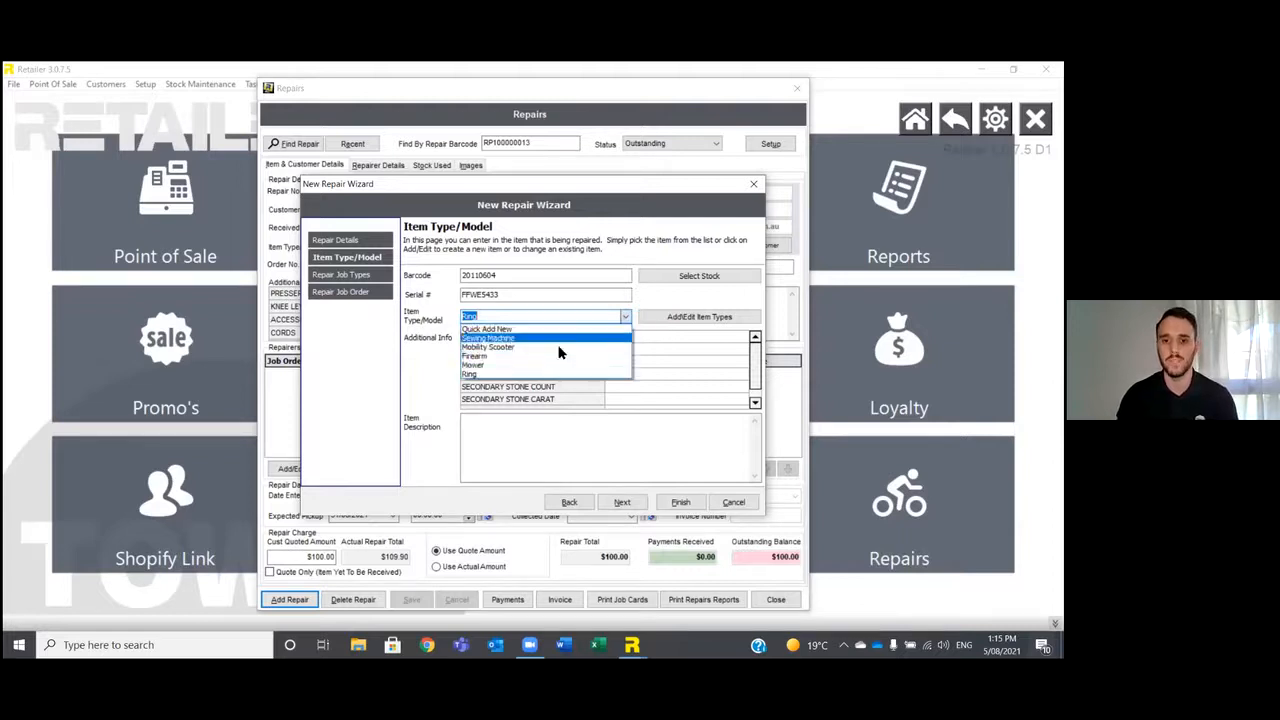
pyautogui.click(498, 349)
pyautogui.click(655, 338)
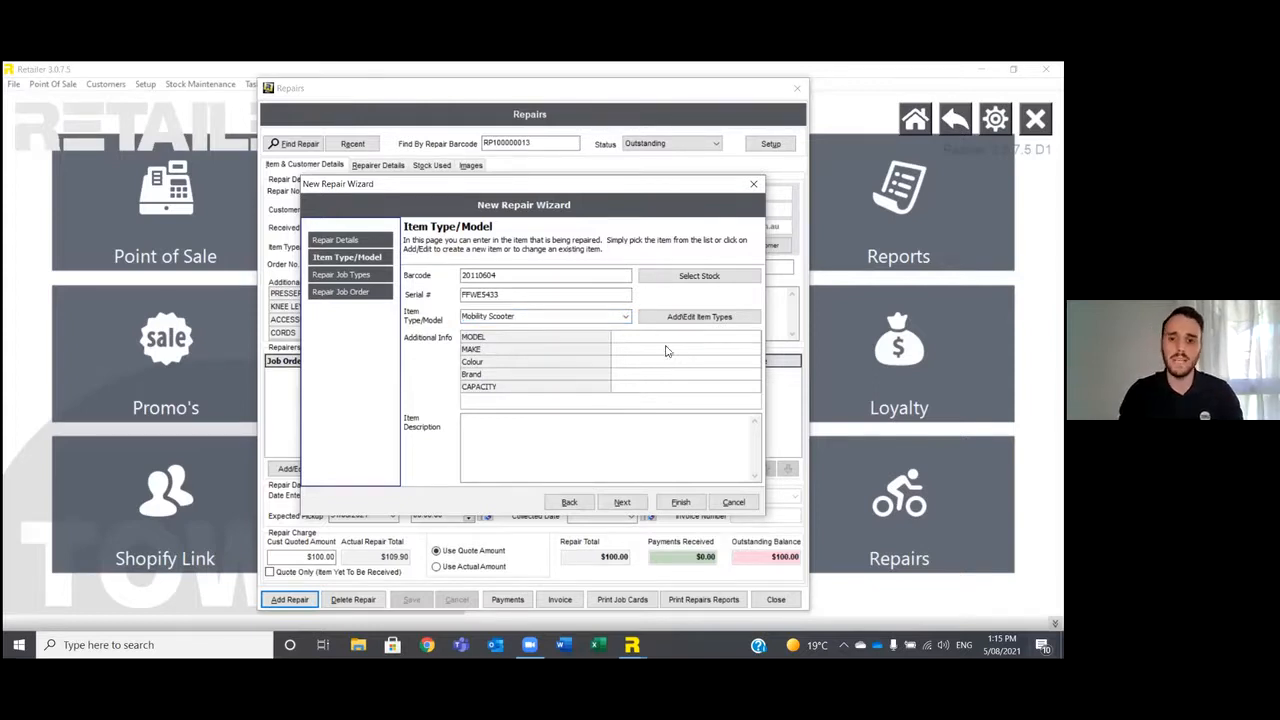
pyautogui.click(664, 349)
pyautogui.write('honda')
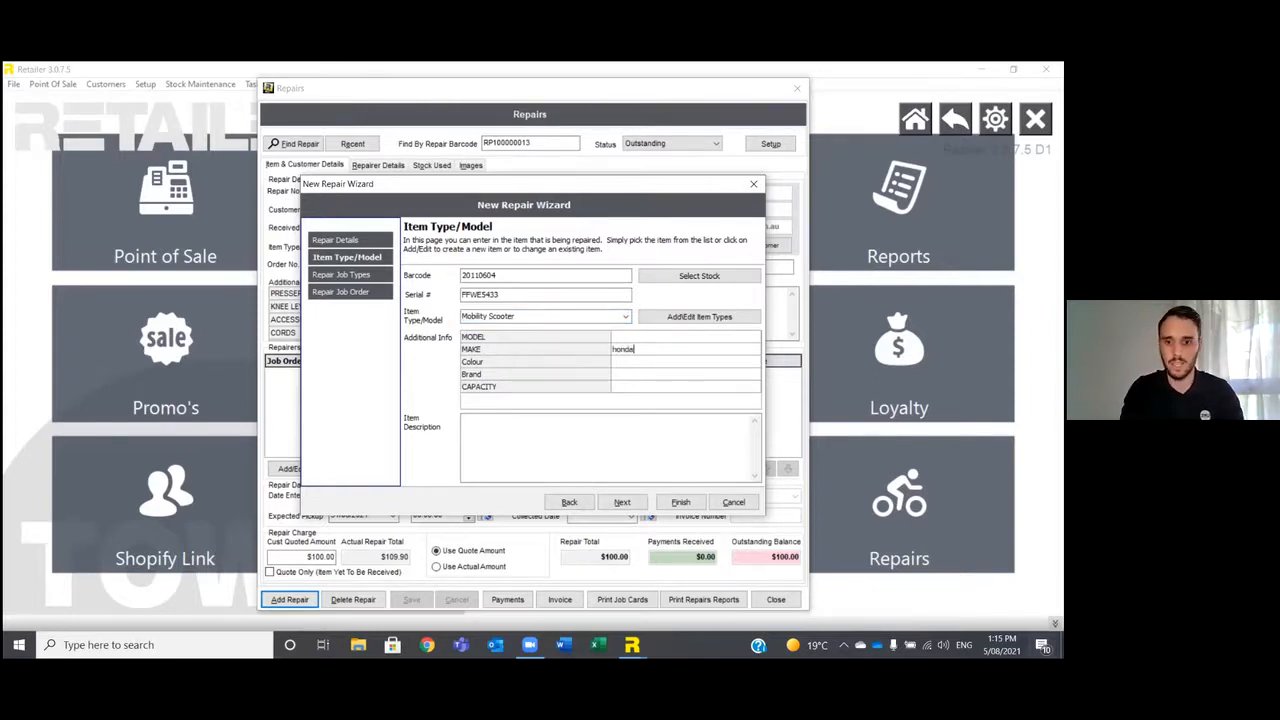
pyautogui.press('BackSpace')
pyautogui.press('BackSpace')
pyautogui.press('BackSpace')
pyautogui.press('BackSpace')
pyautogui.press('BackSpace')
pyautogui.write('HONDA')
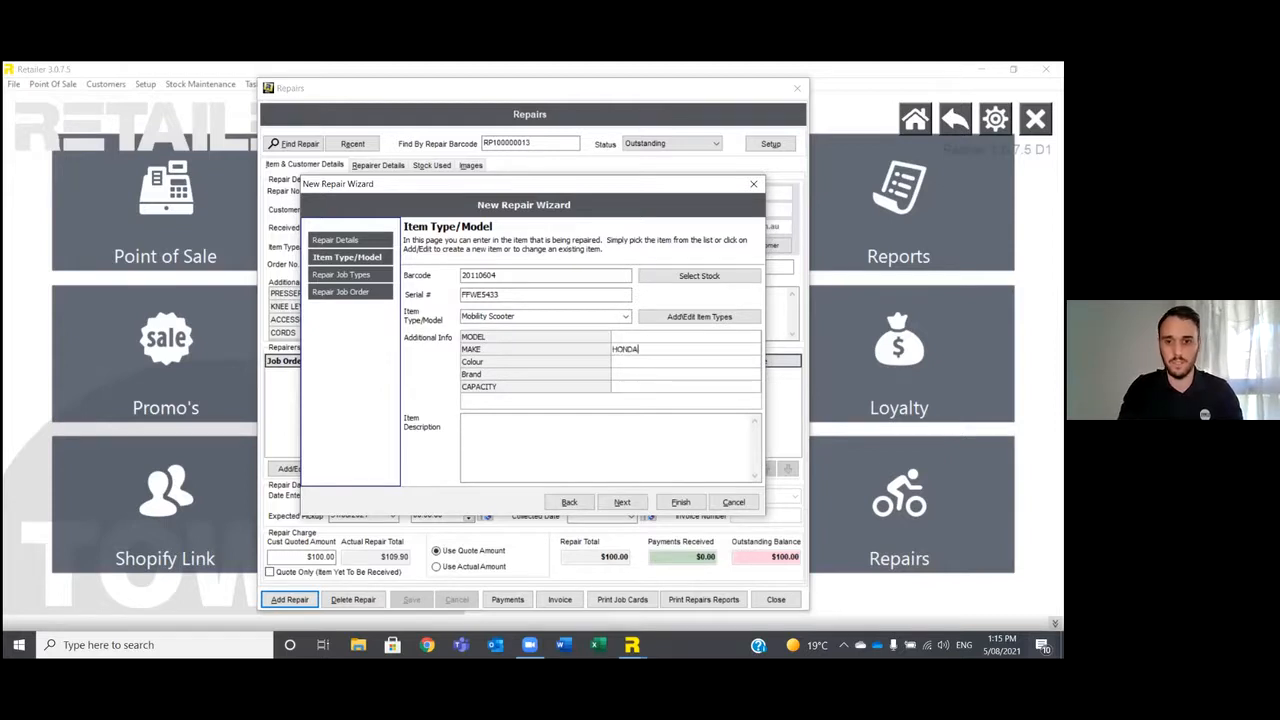
pyautogui.click(648, 337)
pyautogui.write('G100')
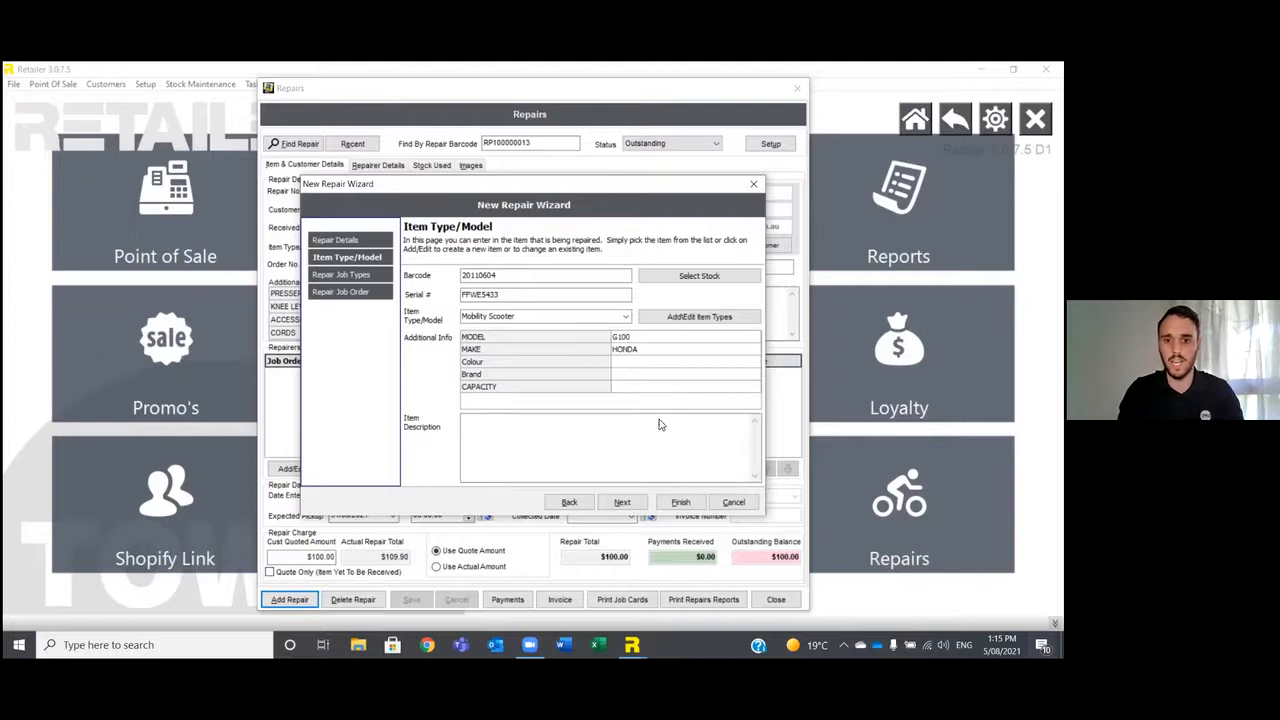
# Look over the scooter's colour choices without picking one, and continue to the repair job types.
pyautogui.click(681, 363)
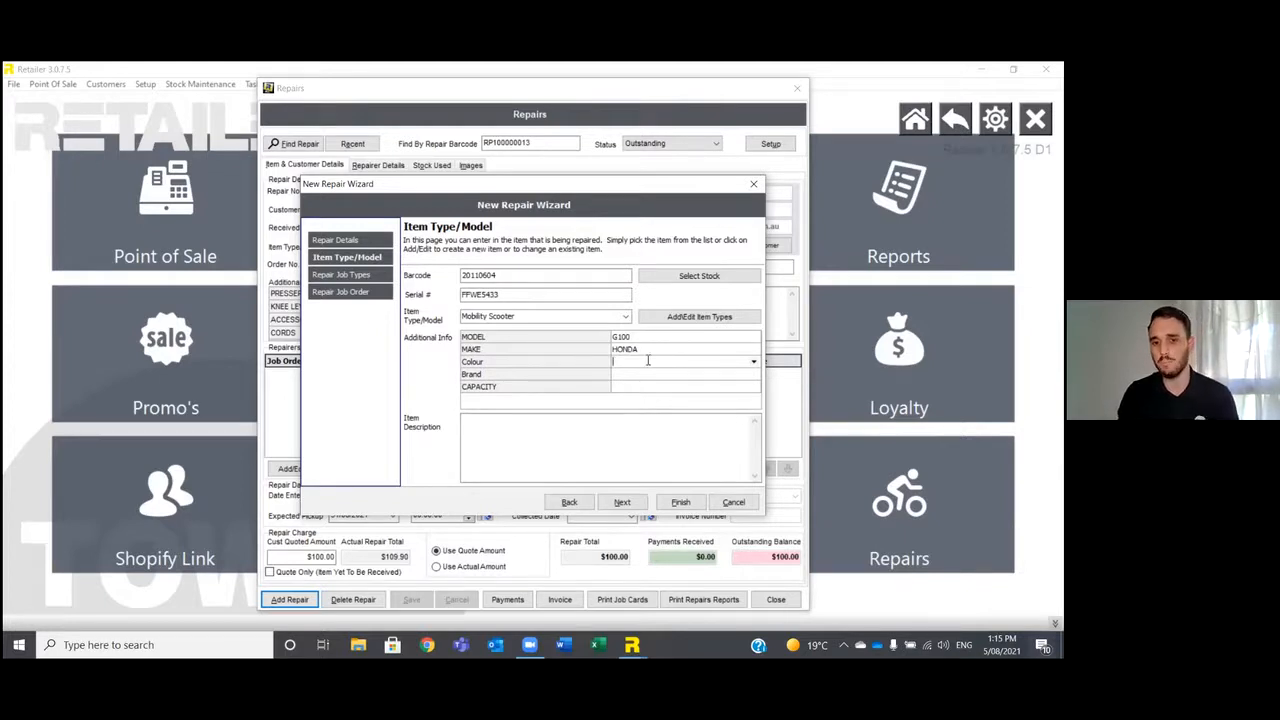
pyautogui.click(754, 363)
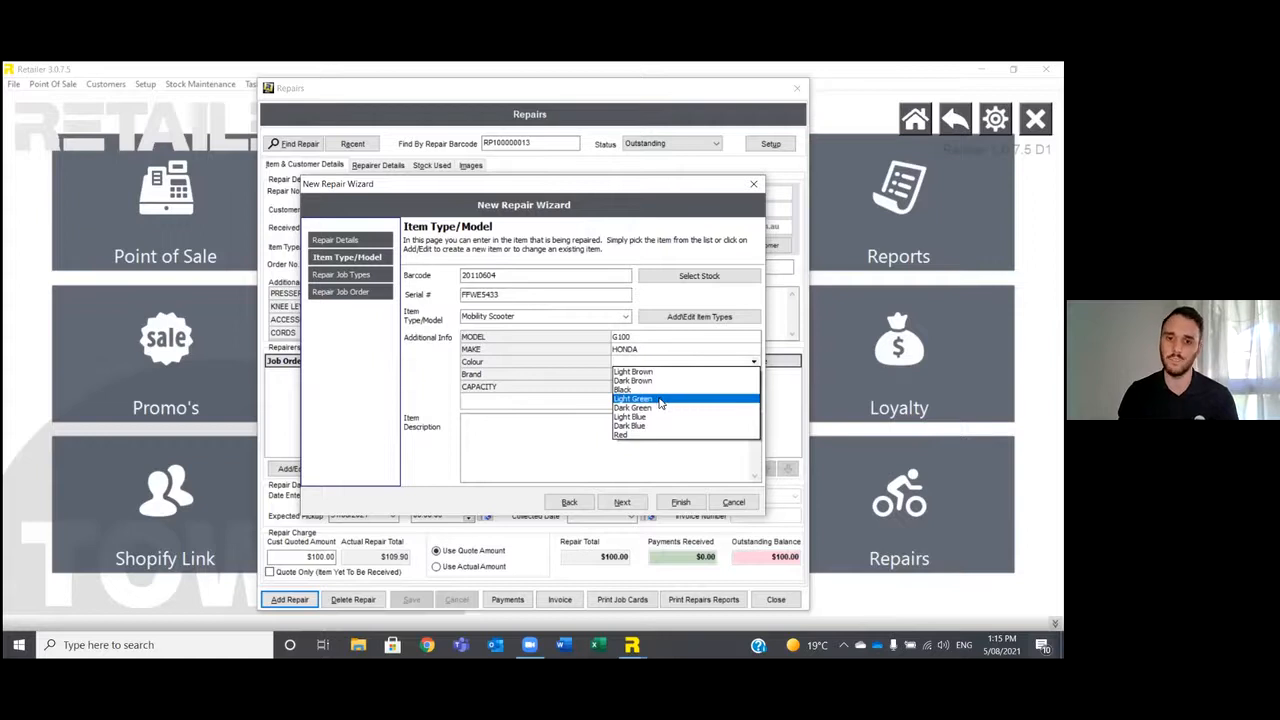
pyautogui.click(602, 394)
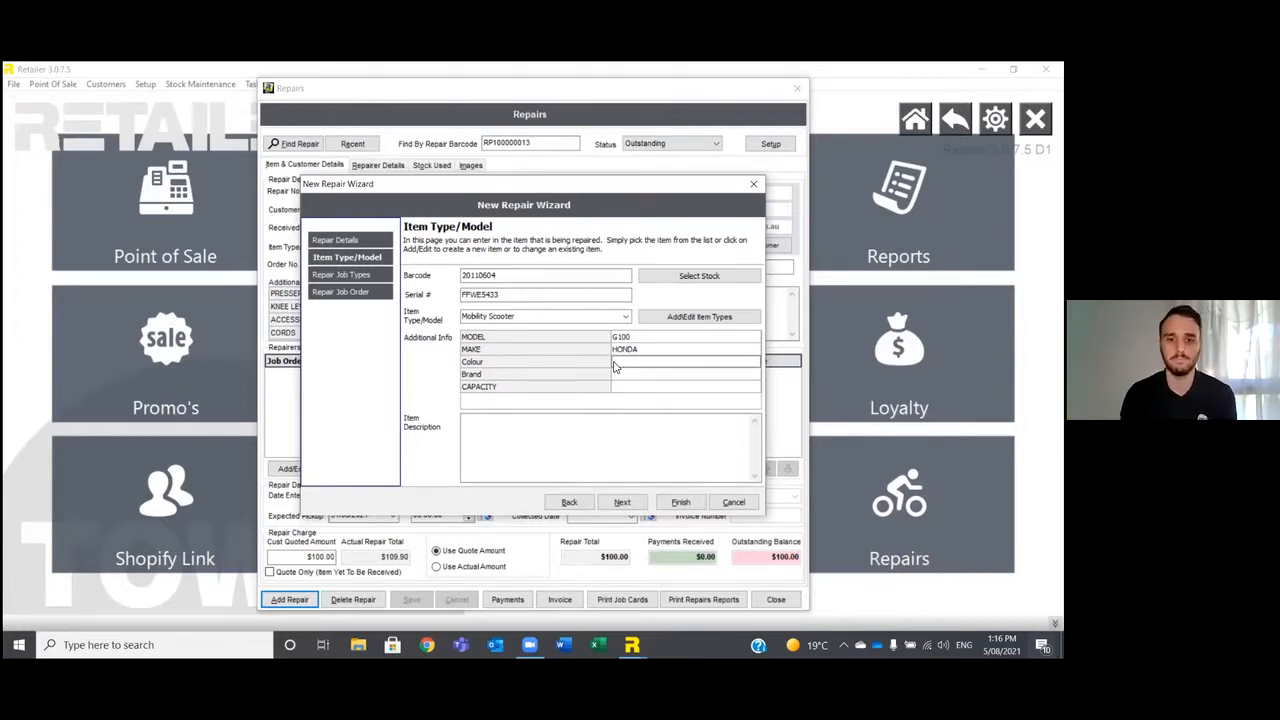
pyautogui.click(608, 422)
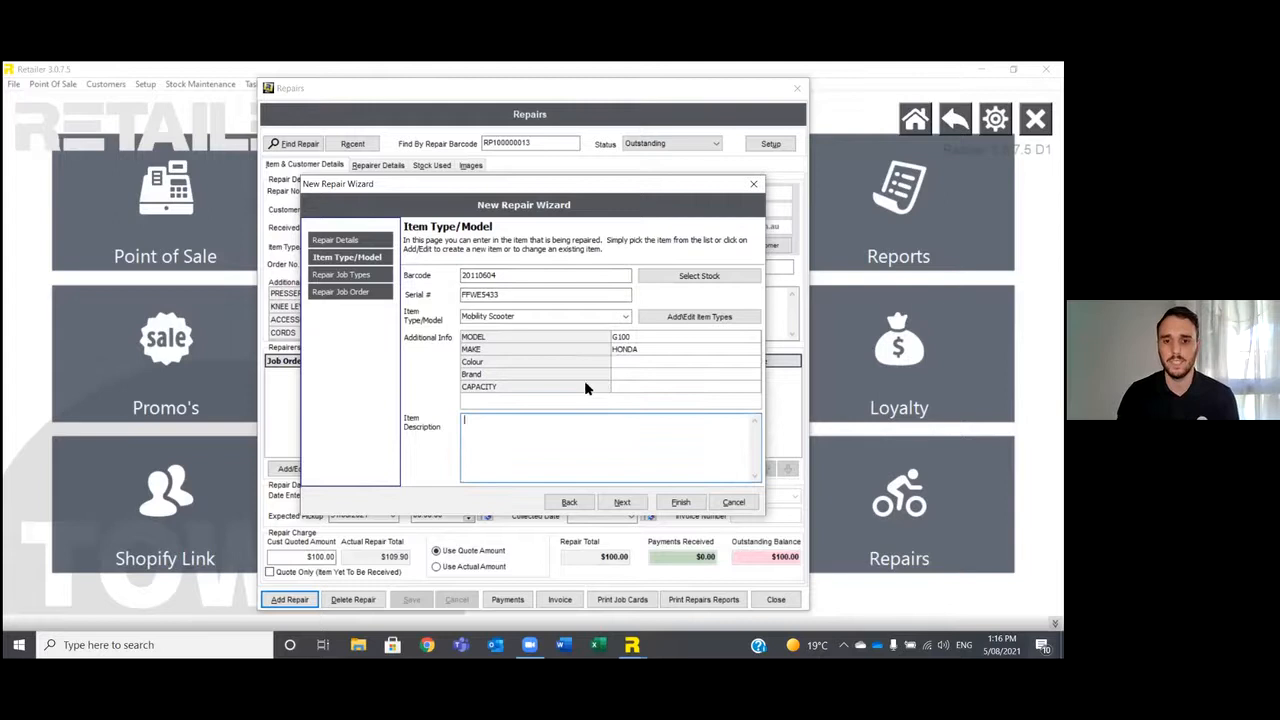
pyautogui.click(621, 503)
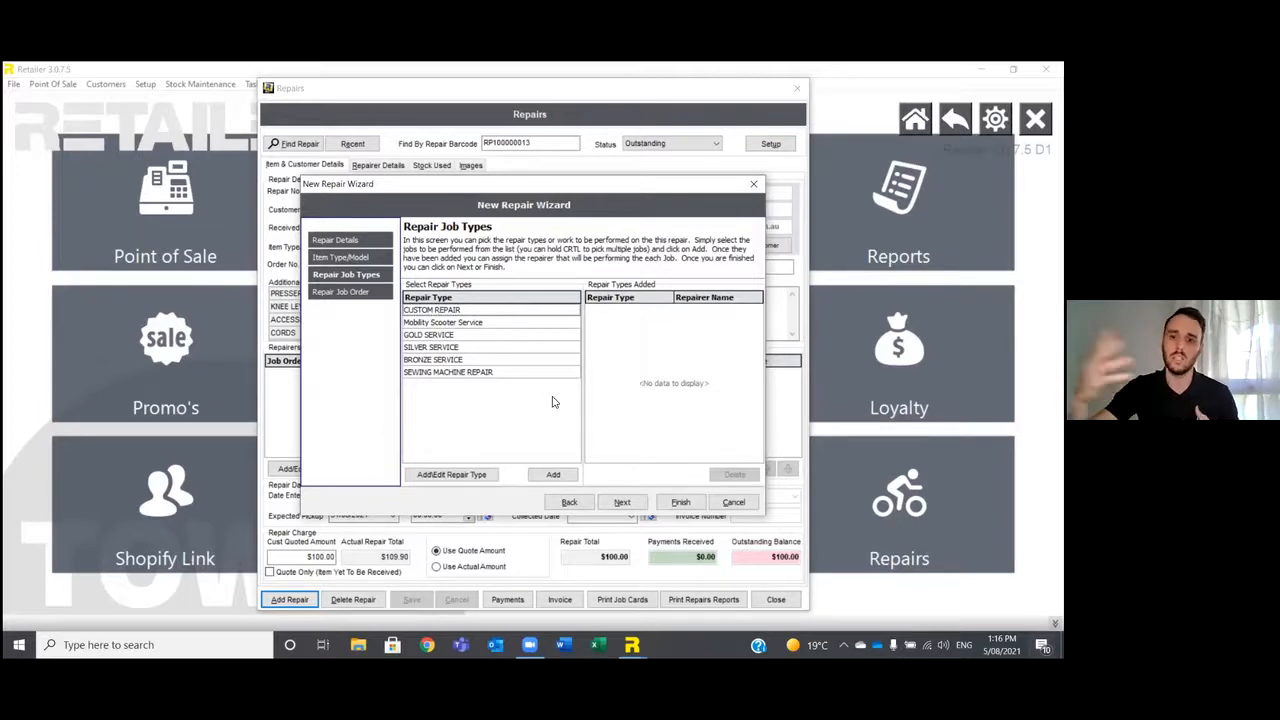
# Try GOLD SERVICE as the repair job type, check its repair instructions, and remove it.
pyautogui.doubleClick(448, 335)
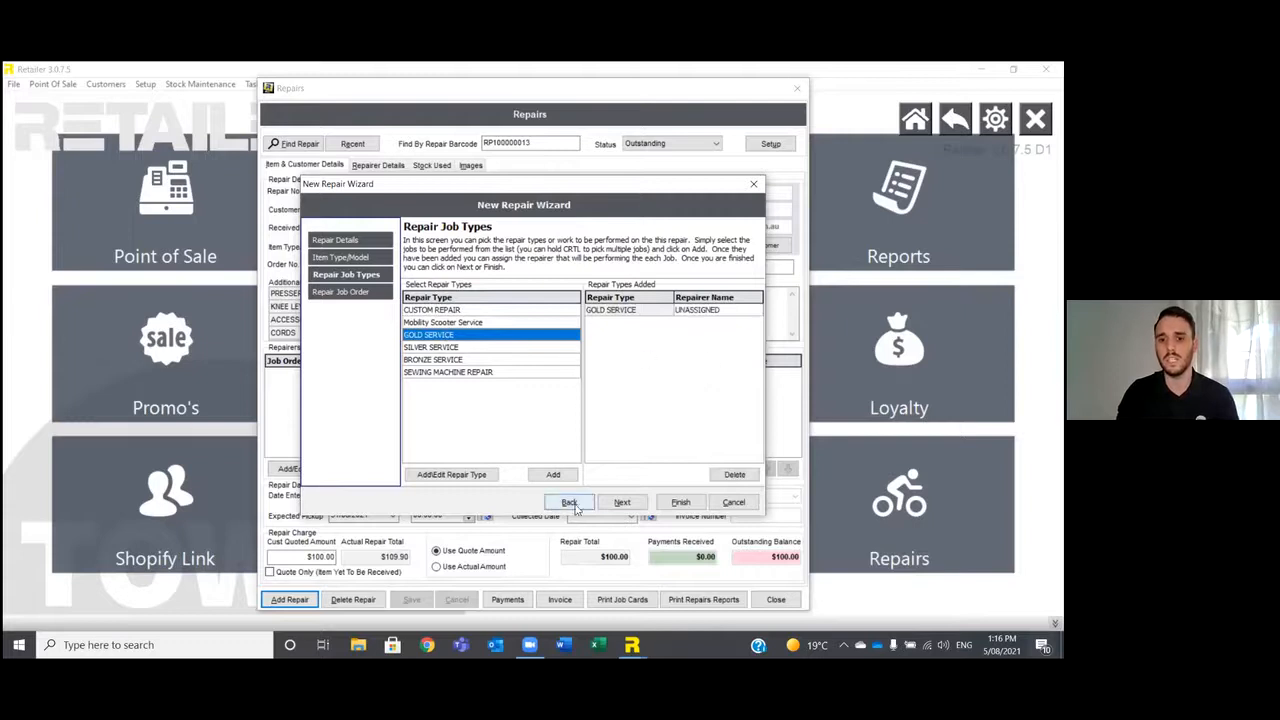
pyautogui.click(621, 502)
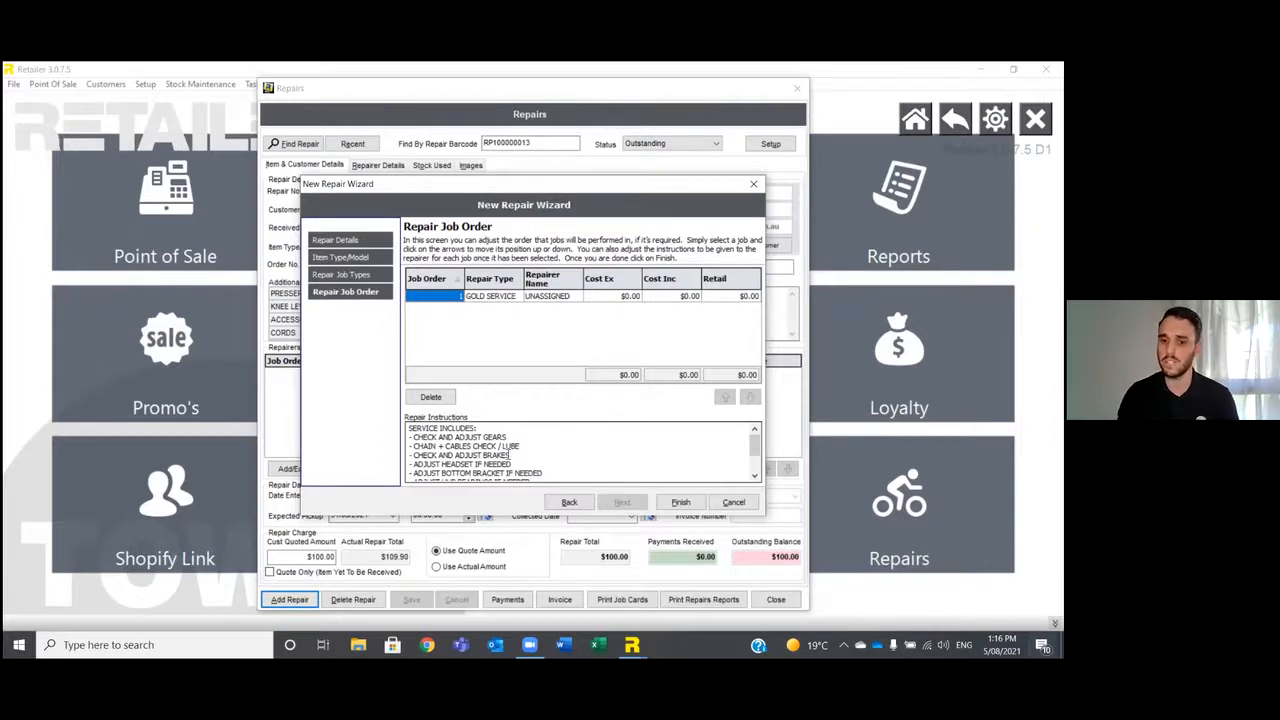
pyautogui.click(569, 502)
pyautogui.click(729, 473)
# Add the SEWING MACHINE REPAIR job type to the repair and continue to the repair job order.
pyautogui.click(458, 372)
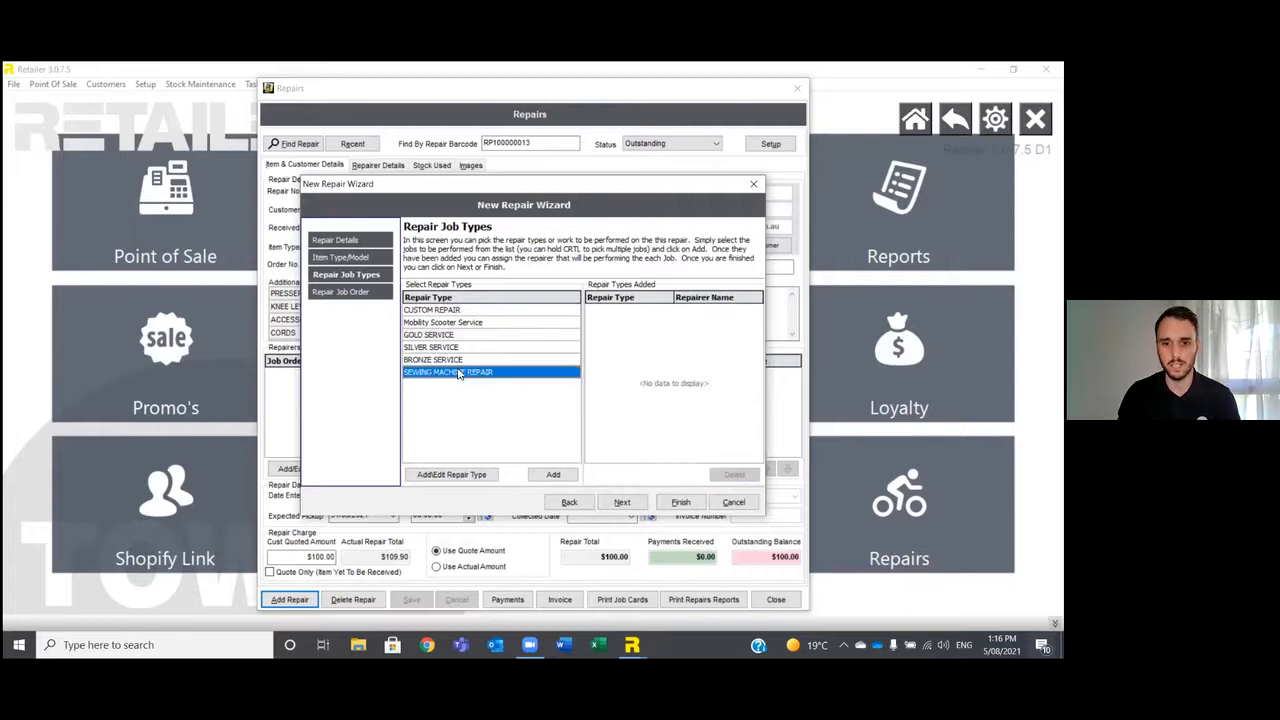
pyautogui.click(556, 475)
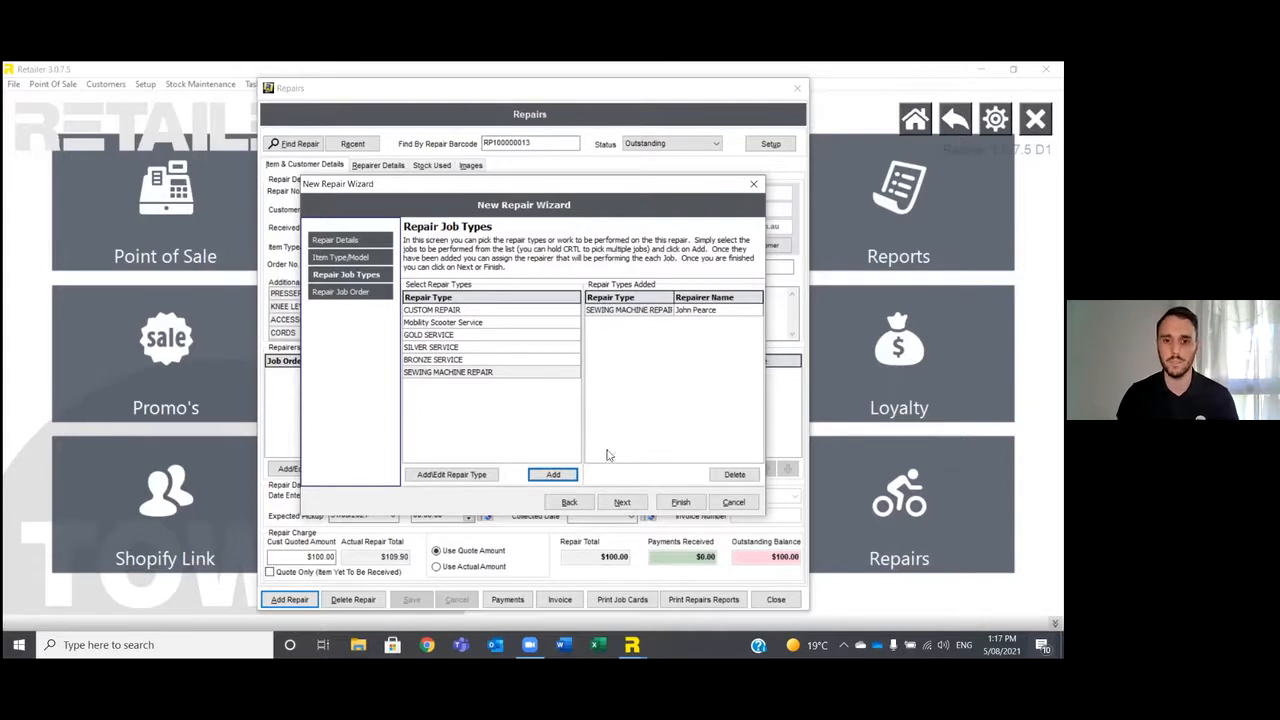
pyautogui.click(621, 502)
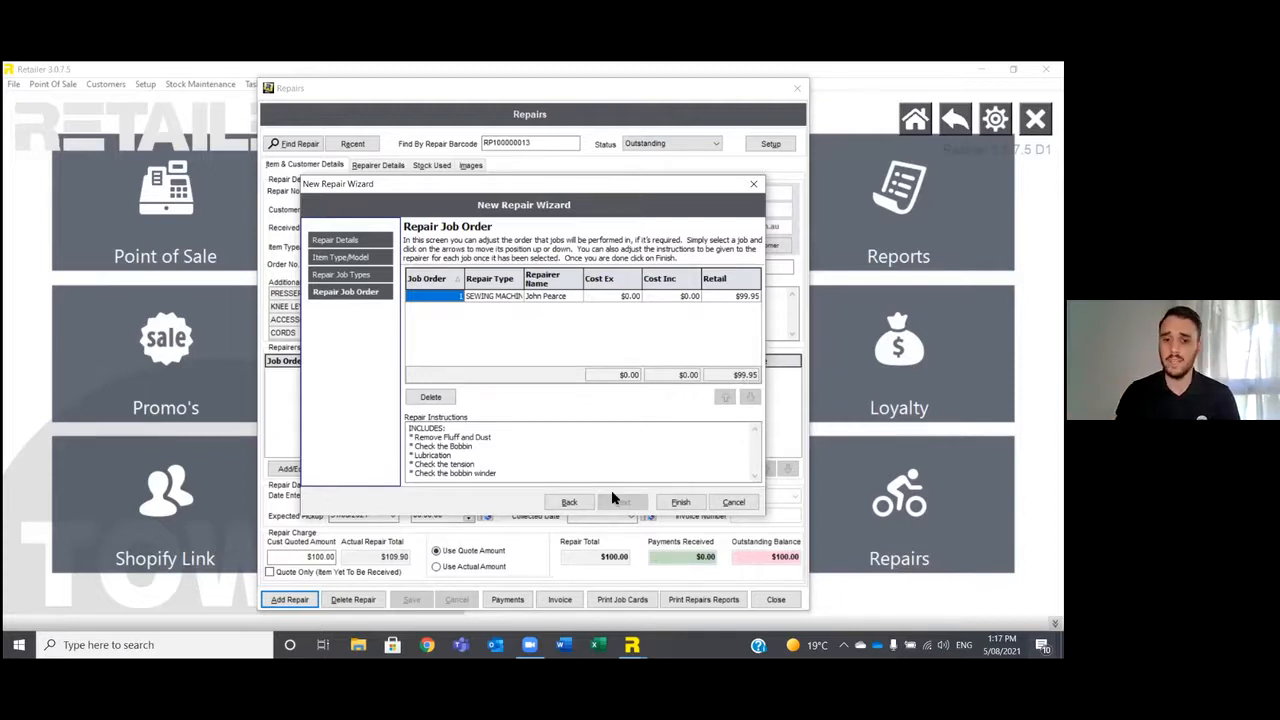
# Finish the repair wizard, review the new repair's details, used stock and images, and cancel the new repair without saving.
pyautogui.click(680, 502)
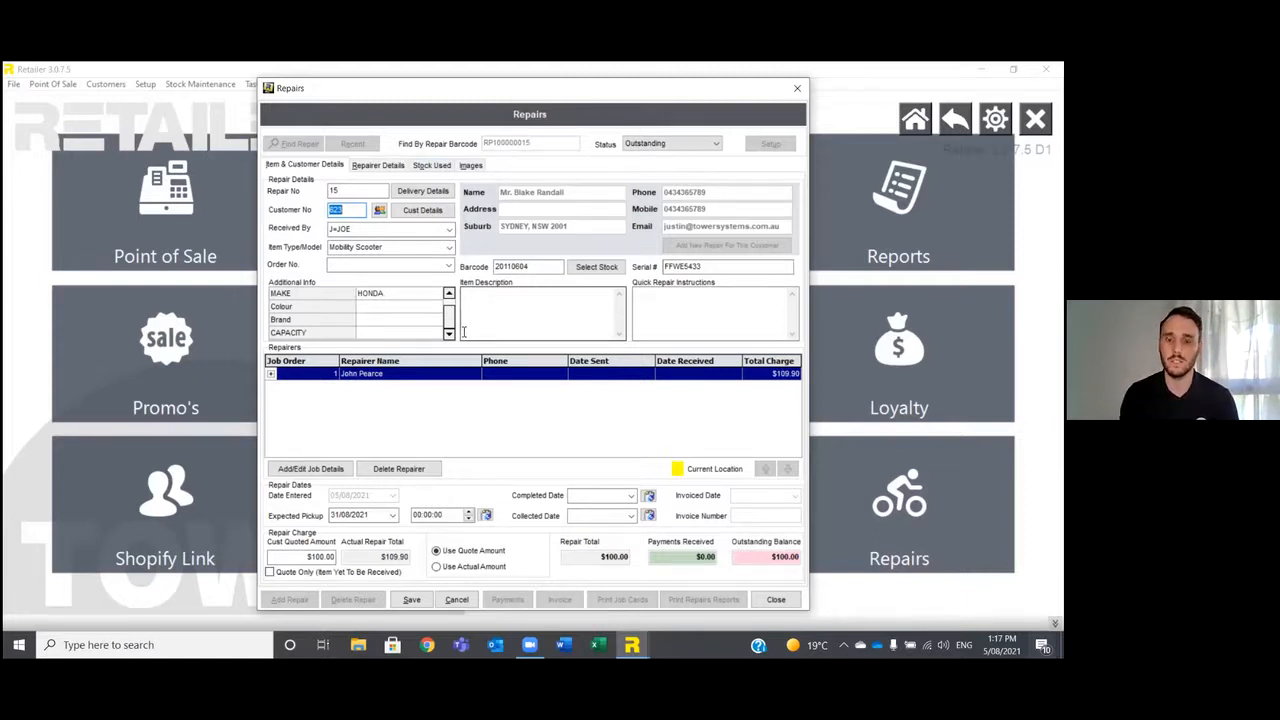
pyautogui.click(428, 166)
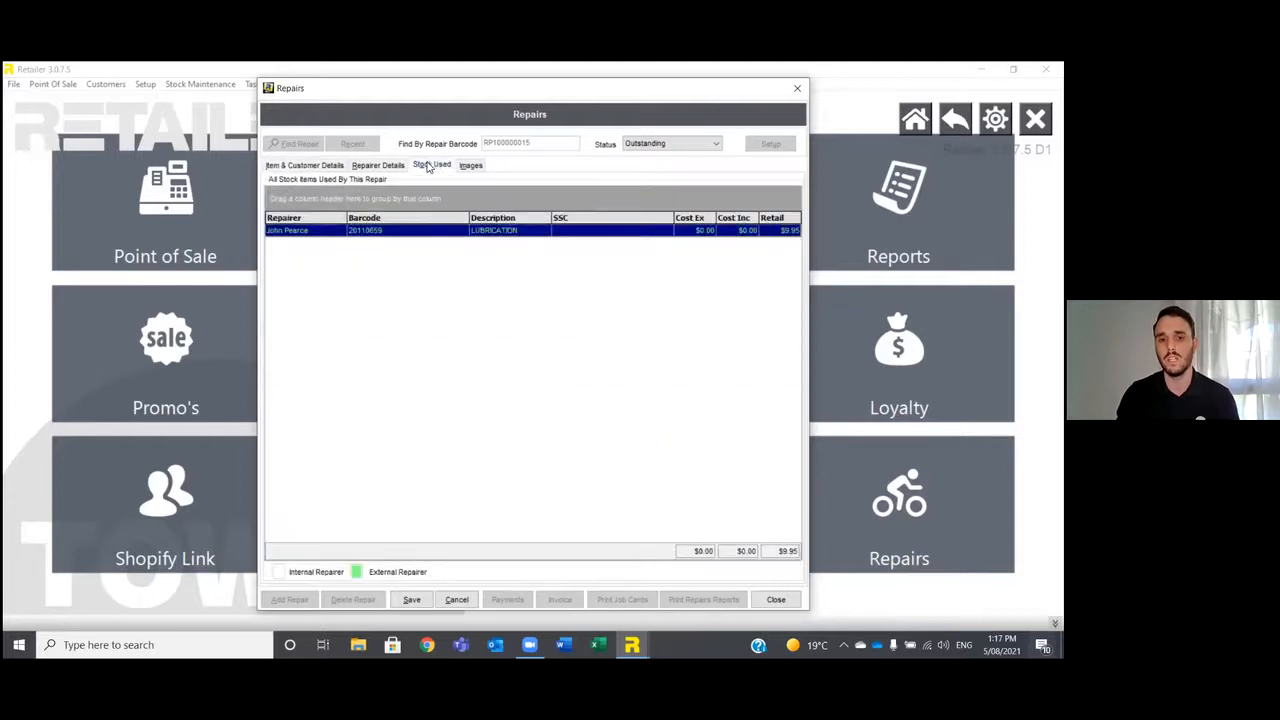
pyautogui.click(338, 166)
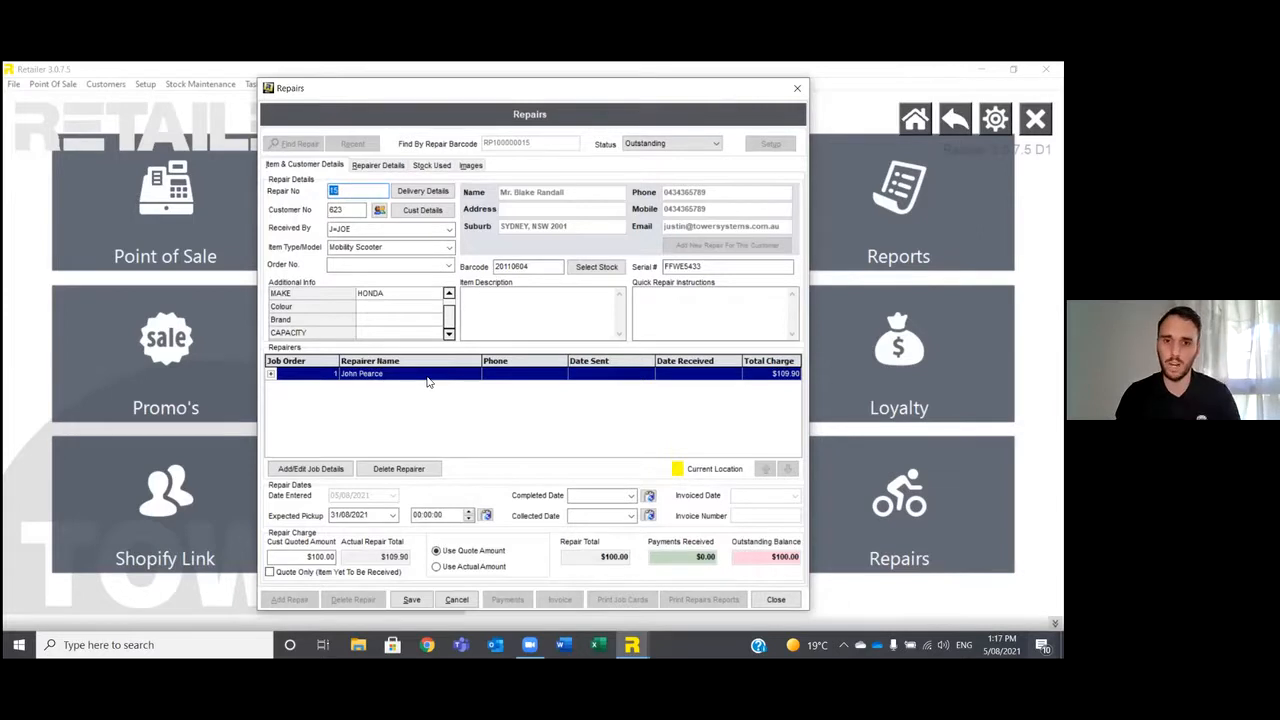
pyautogui.click(423, 166)
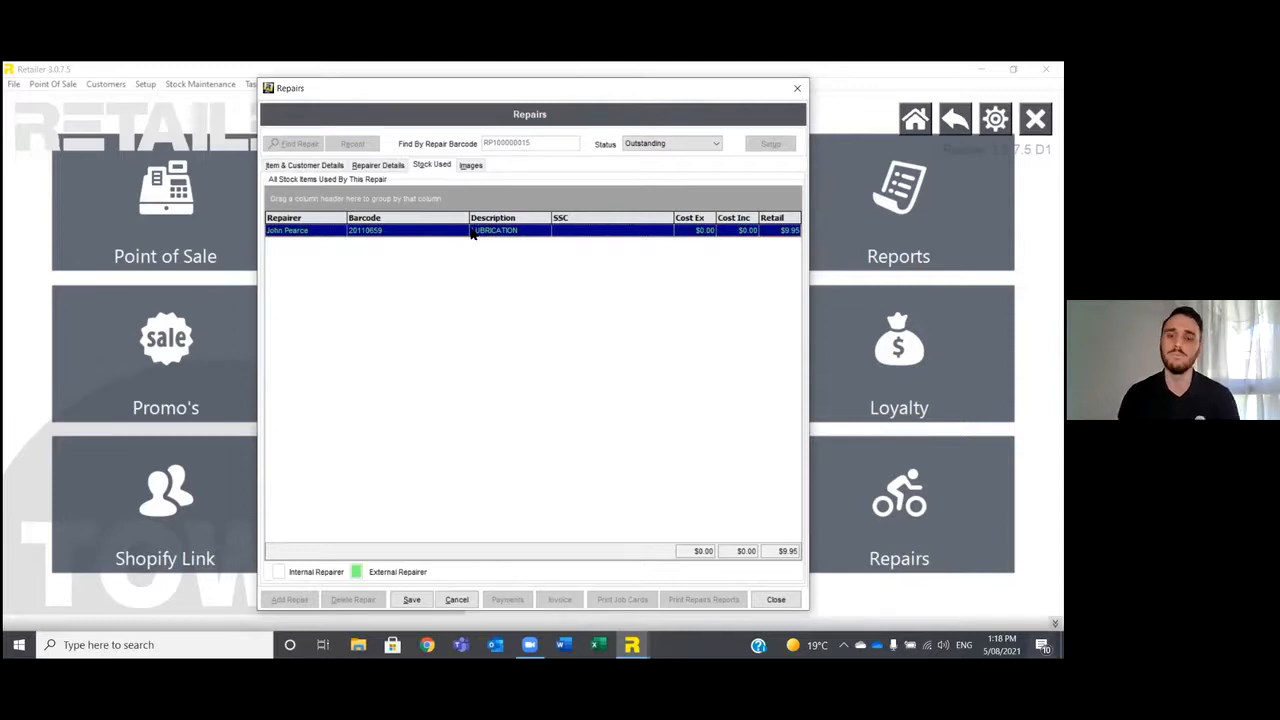
pyautogui.click(466, 168)
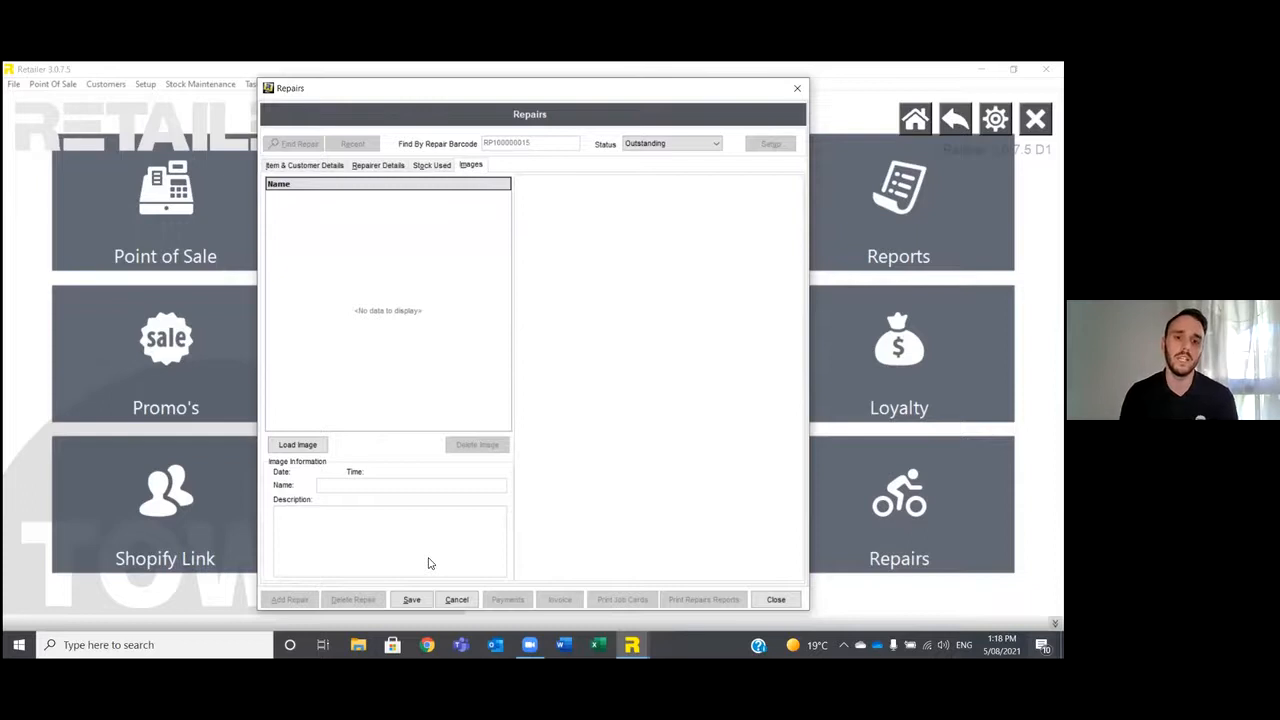
pyautogui.click(456, 599)
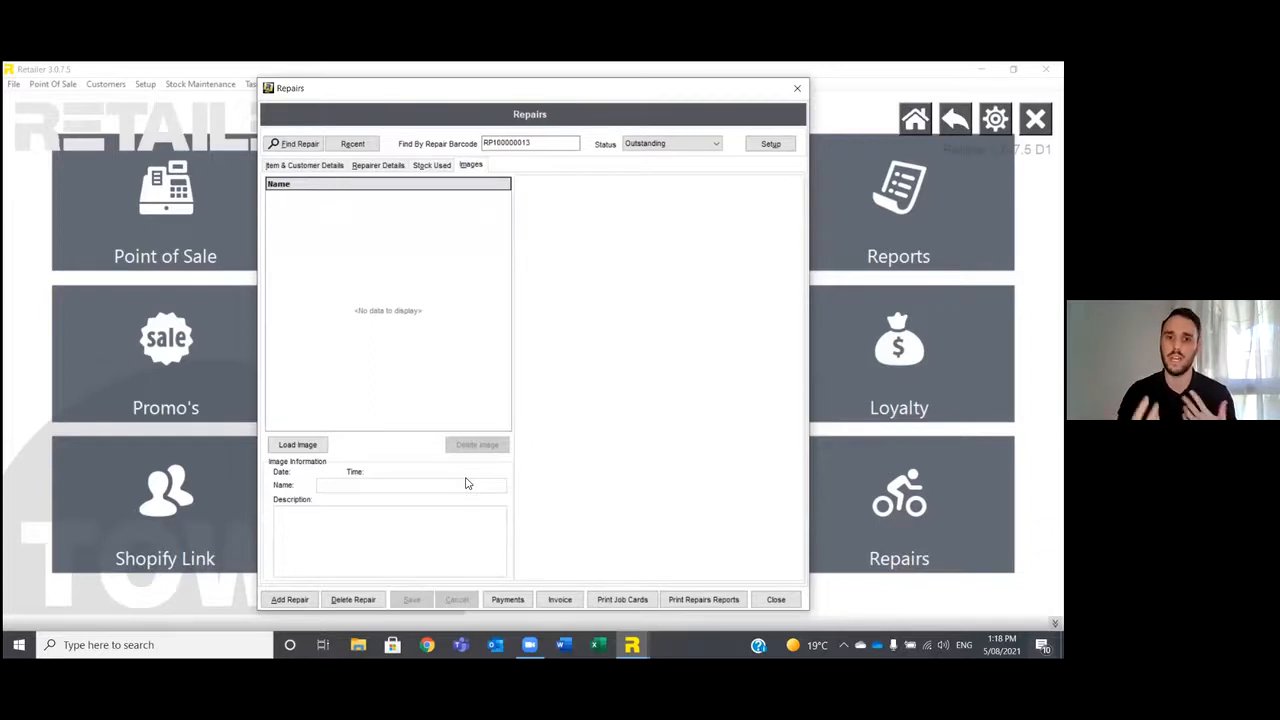
# Find the repair with barcode RP100000011 and view its SKETCH RING and BLUE RING images.
pyautogui.click(576, 143)
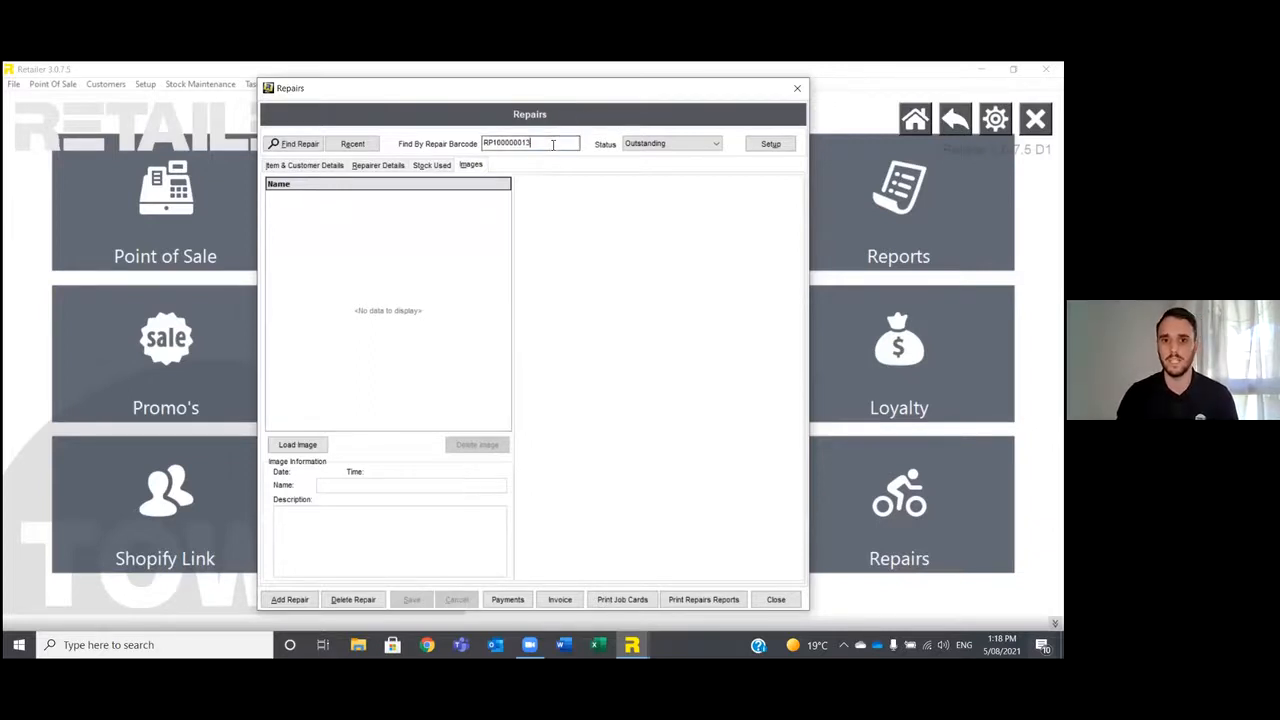
pyautogui.press('BackSpace')
pyautogui.write('1')
pyautogui.press('Return')
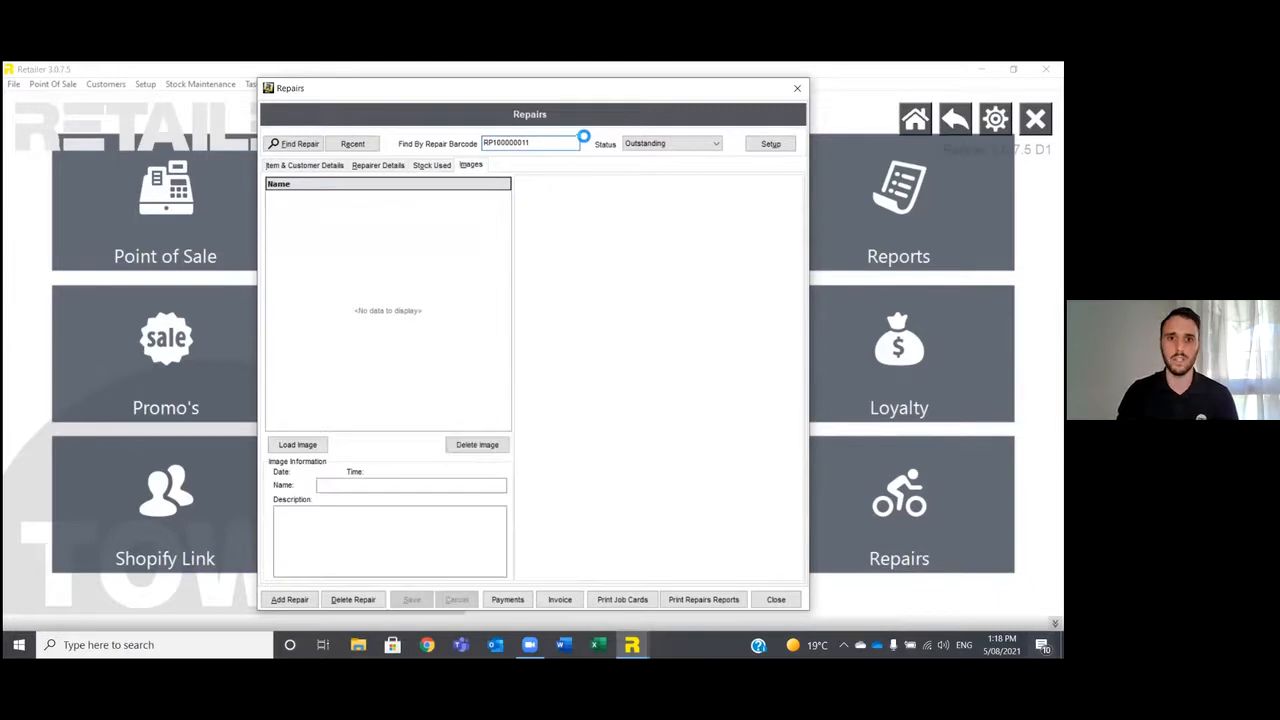
pyautogui.click(430, 209)
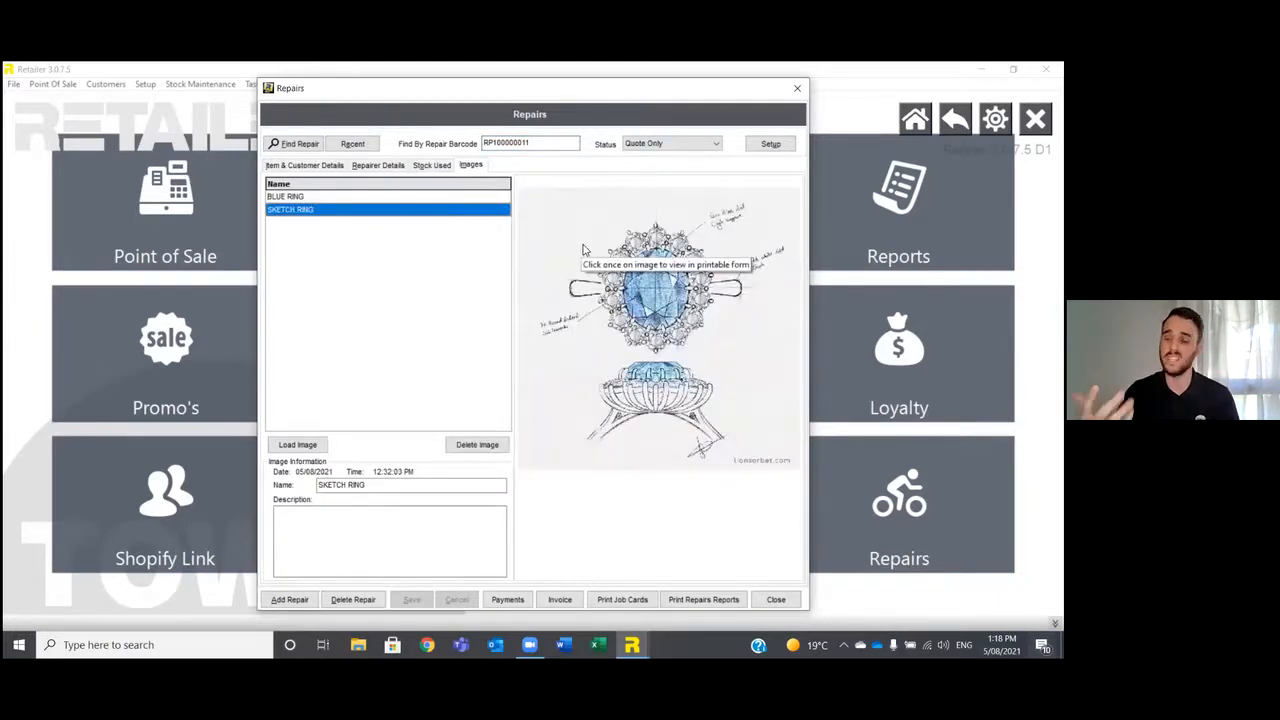
pyautogui.click(393, 197)
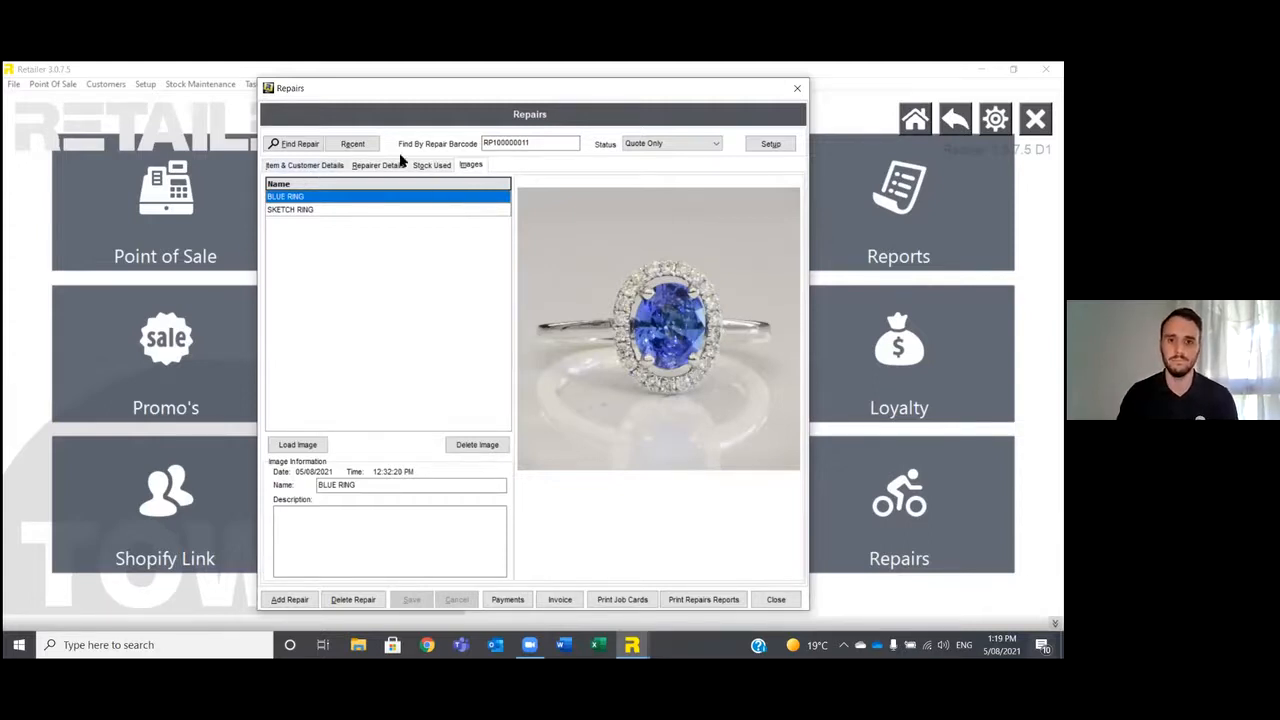
# Find the repair with barcode RP100000013 and bring up its item and customer details.
pyautogui.click(538, 142)
pyautogui.write('3')
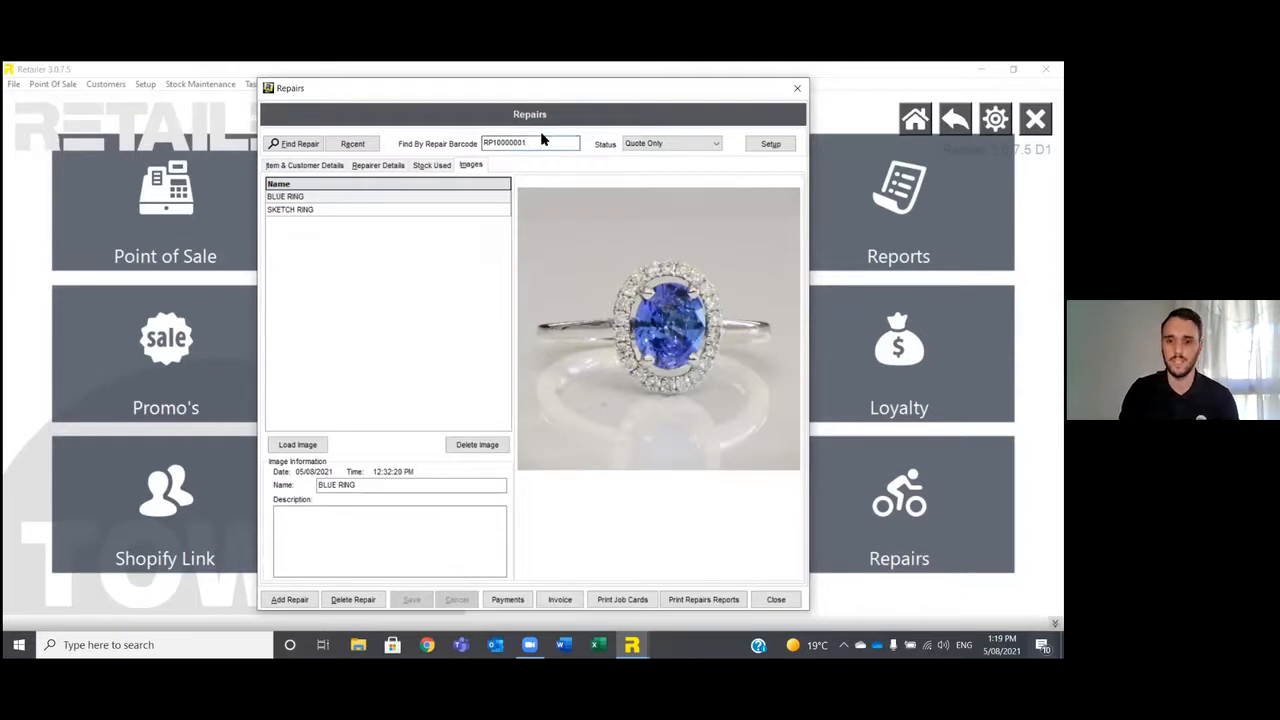
pyautogui.press('Return')
pyautogui.click(330, 165)
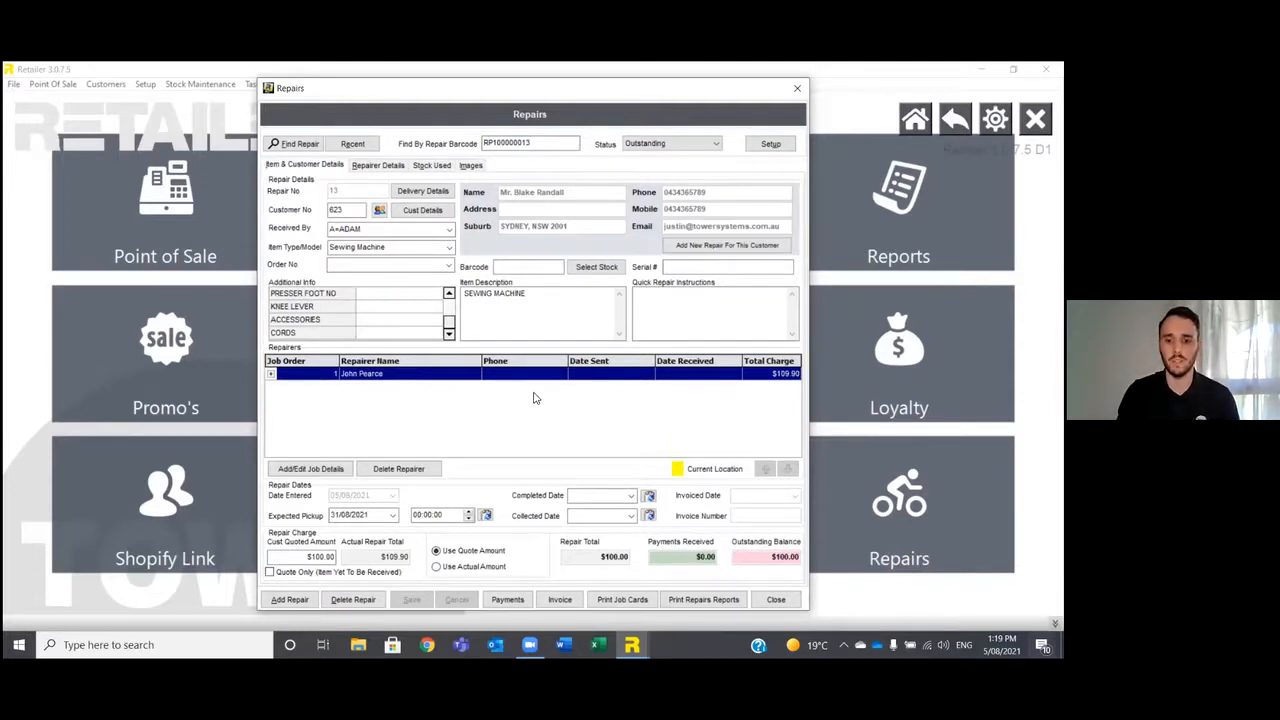
# Preview the sewing machine repair's job cards and examine the repairer job card.
pyautogui.click(619, 598)
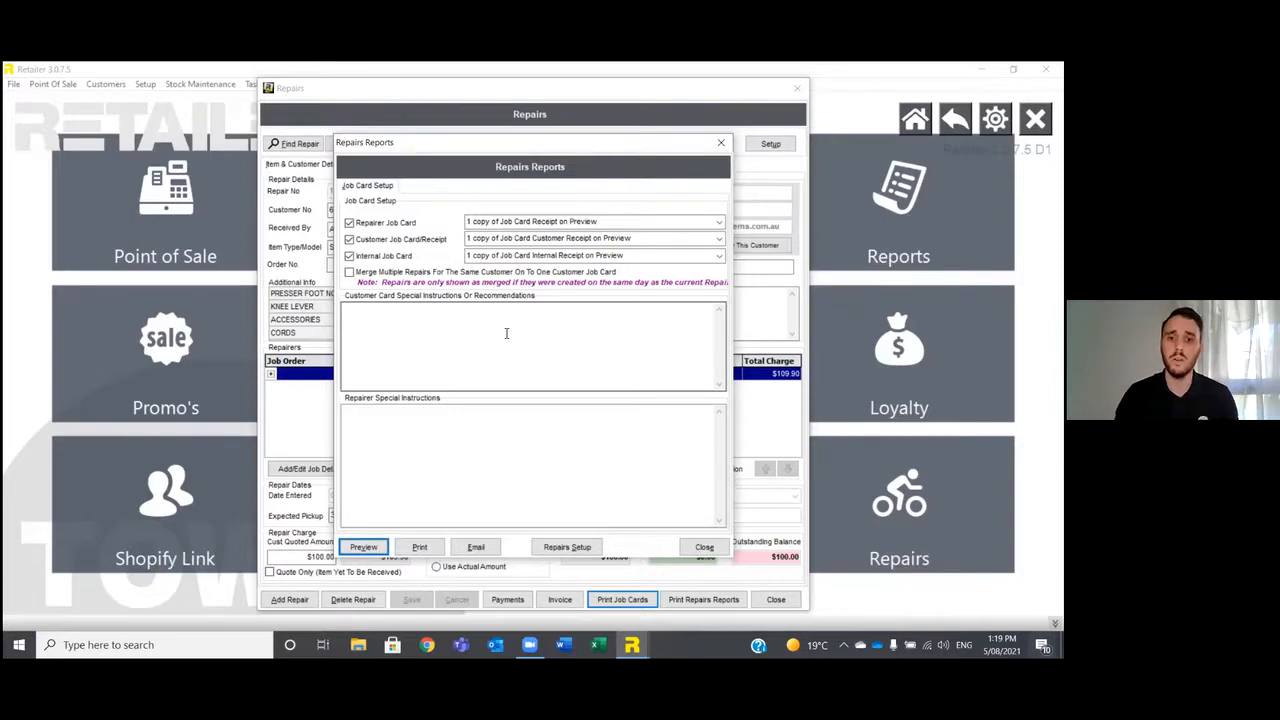
pyautogui.click(424, 333)
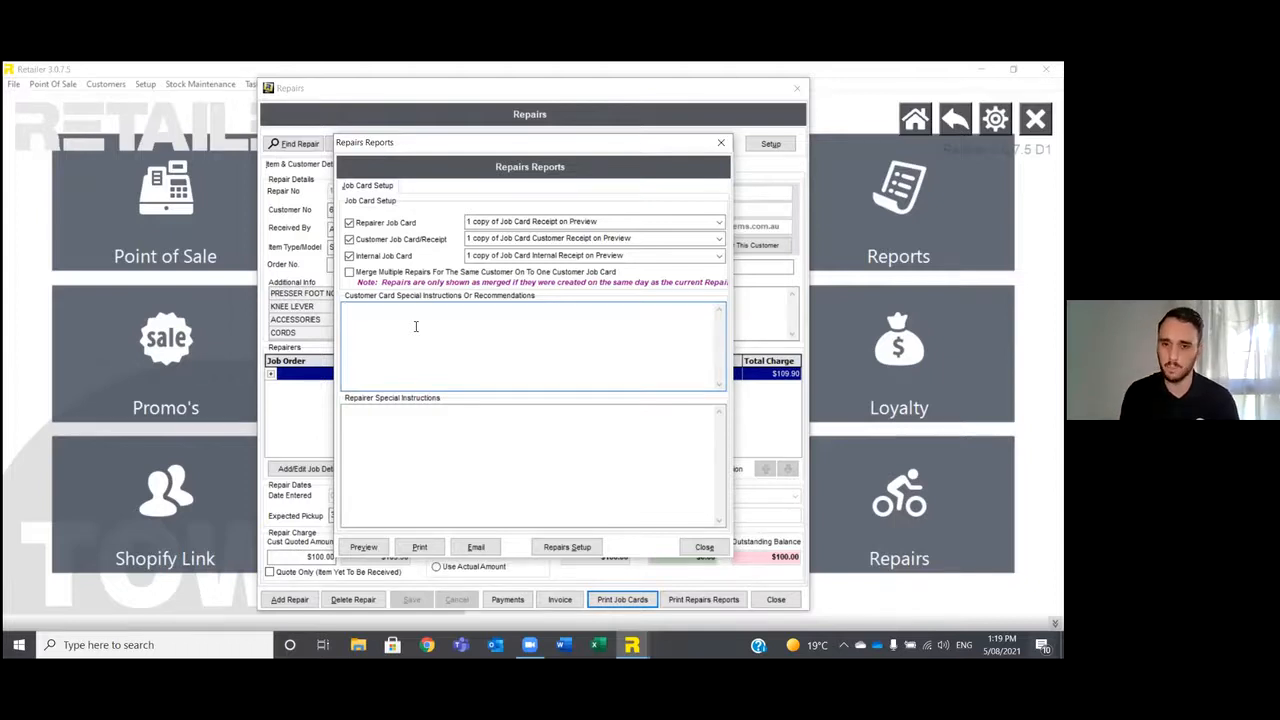
pyautogui.click(363, 547)
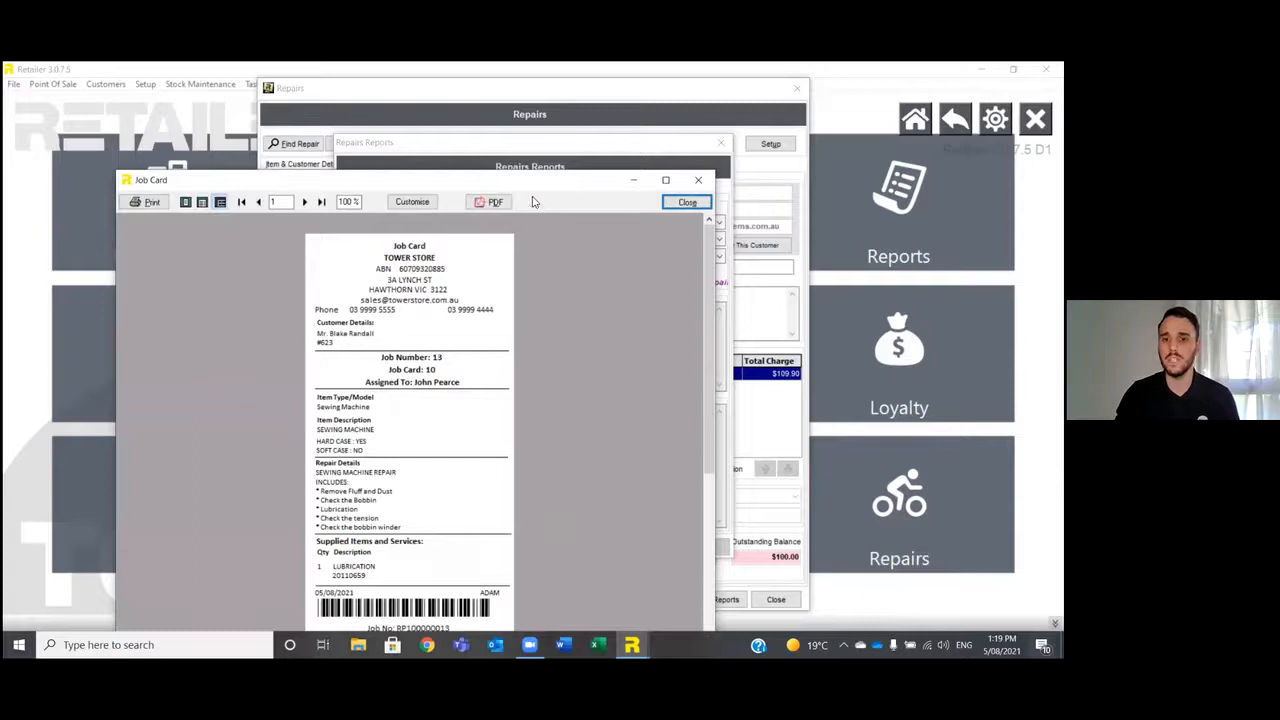
pyautogui.moveTo(531, 178); pyautogui.dragTo(656, 119)
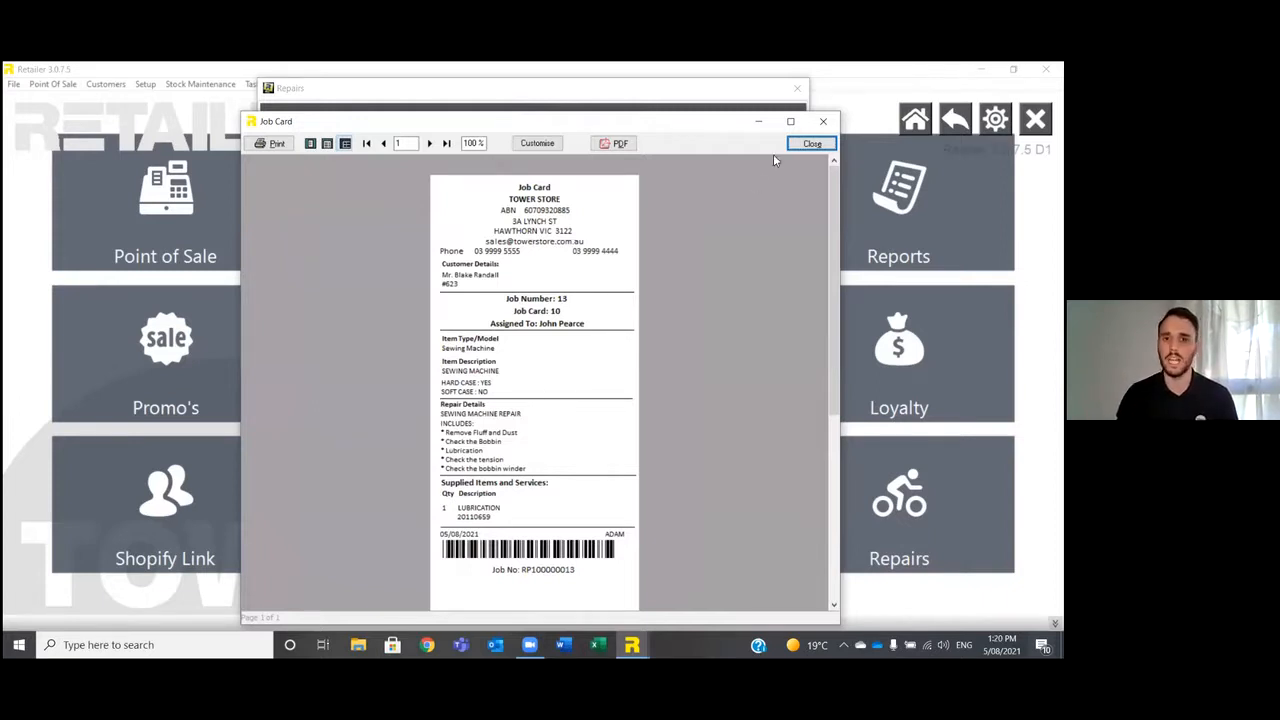
pyautogui.click(810, 144)
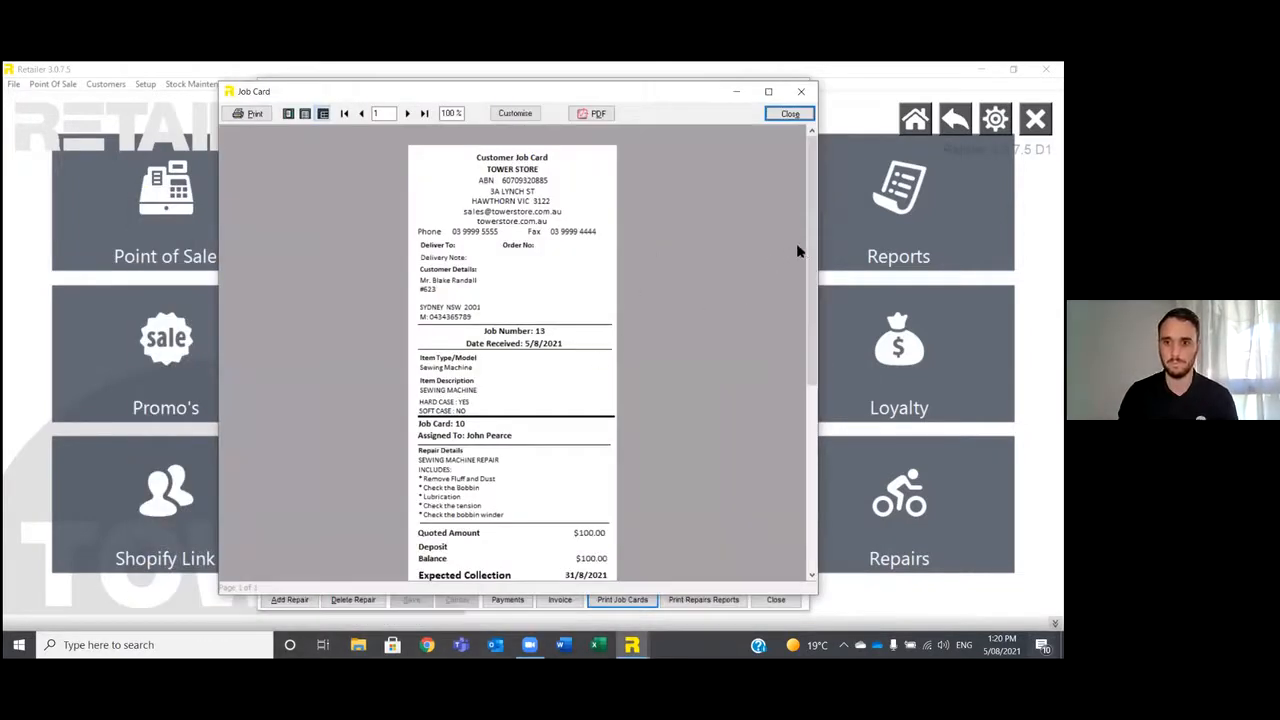
# Read through the customer job card, dismiss the remaining previews and leave the job card setup.
pyautogui.moveTo(808, 260)
pyautogui.mouseDown()
pyautogui.moveTo(808, 314)
pyautogui.moveTo(801, 281)
pyautogui.mouseUp()
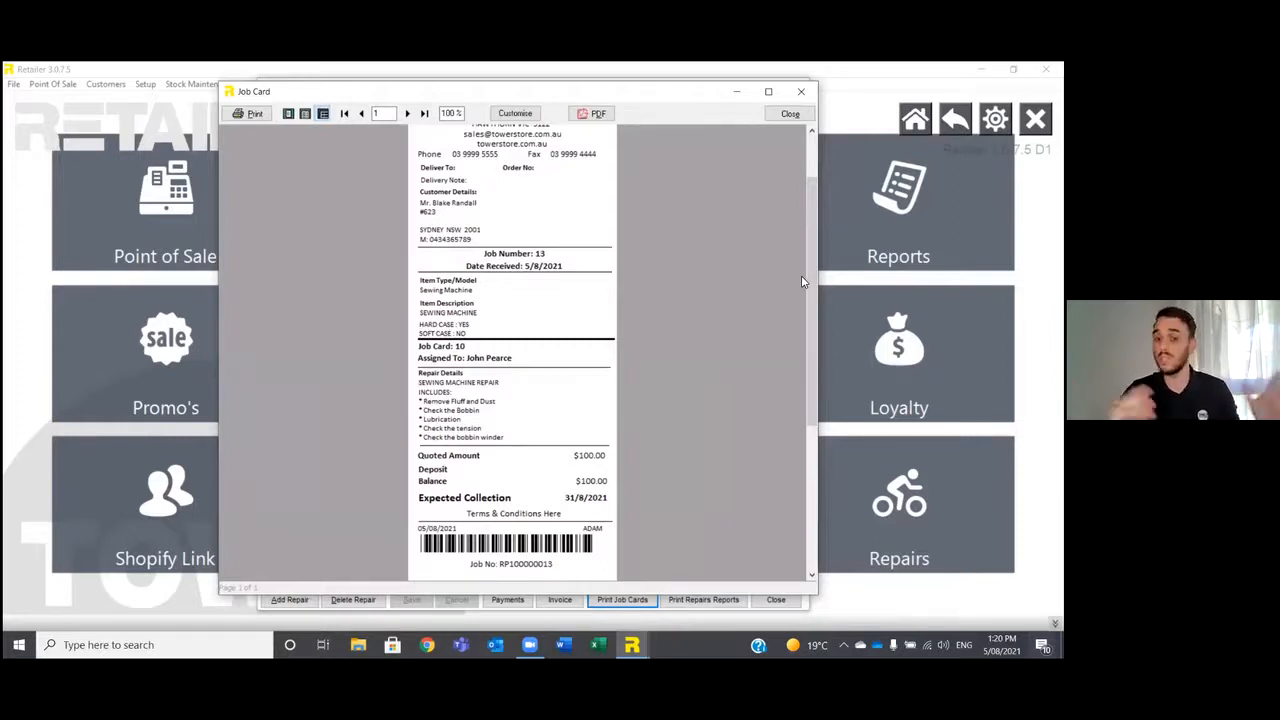
pyautogui.scroll(2, 812, 280)
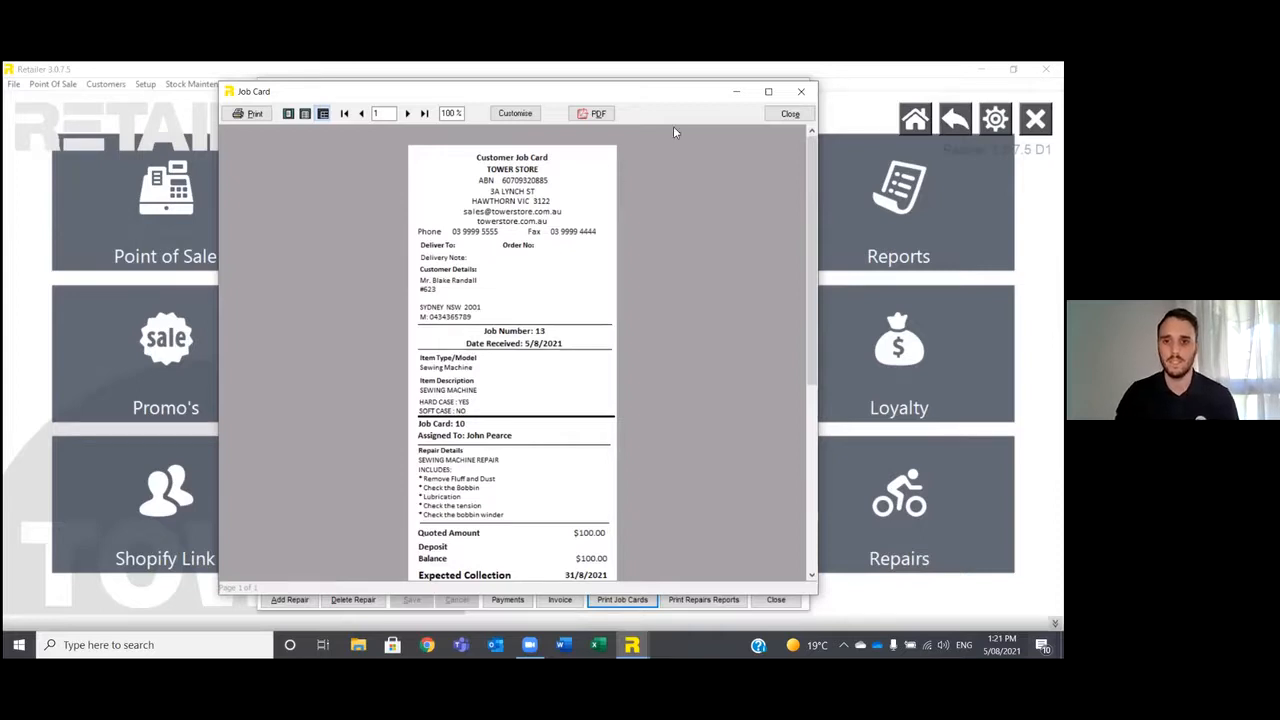
pyautogui.click(790, 113)
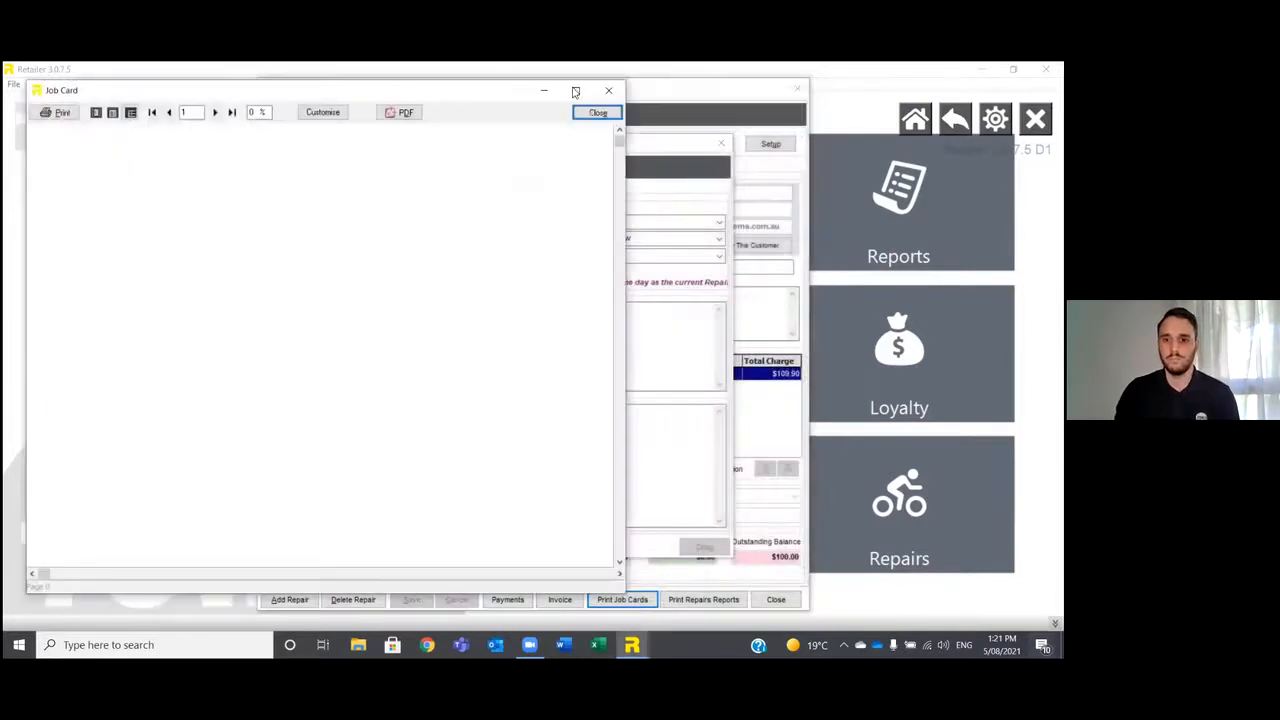
pyautogui.click(598, 112)
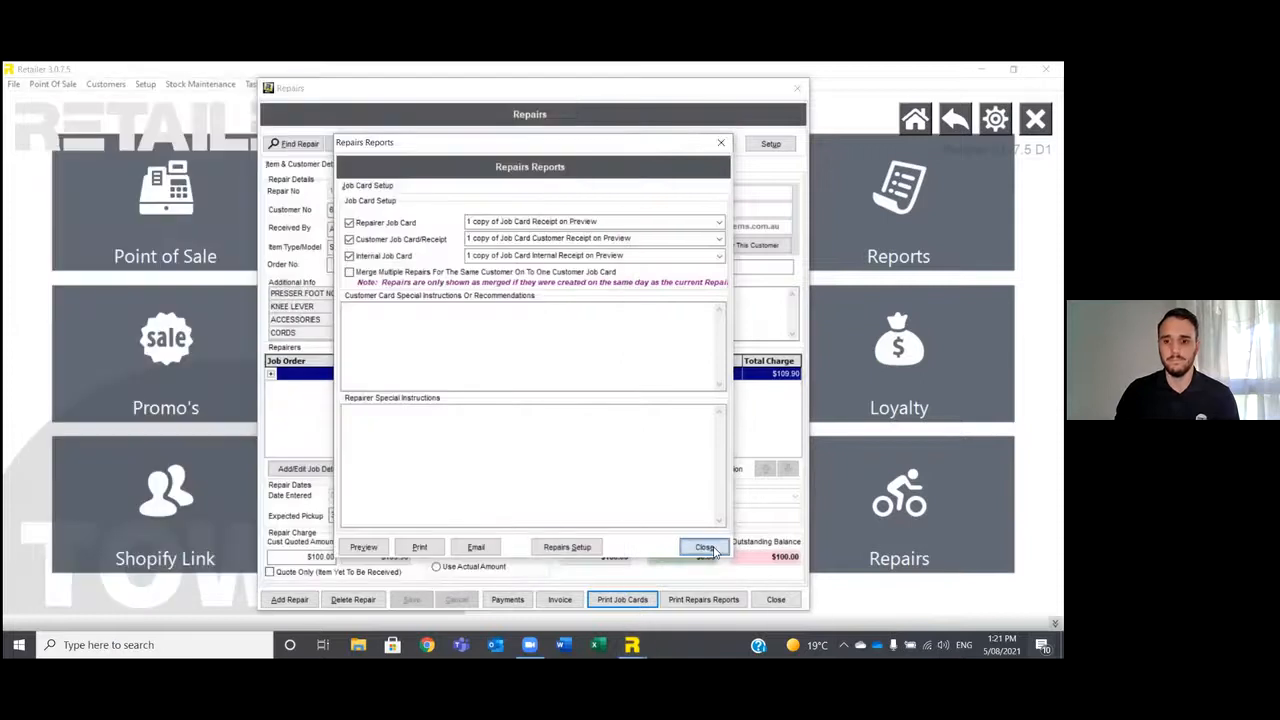
pyautogui.click(704, 548)
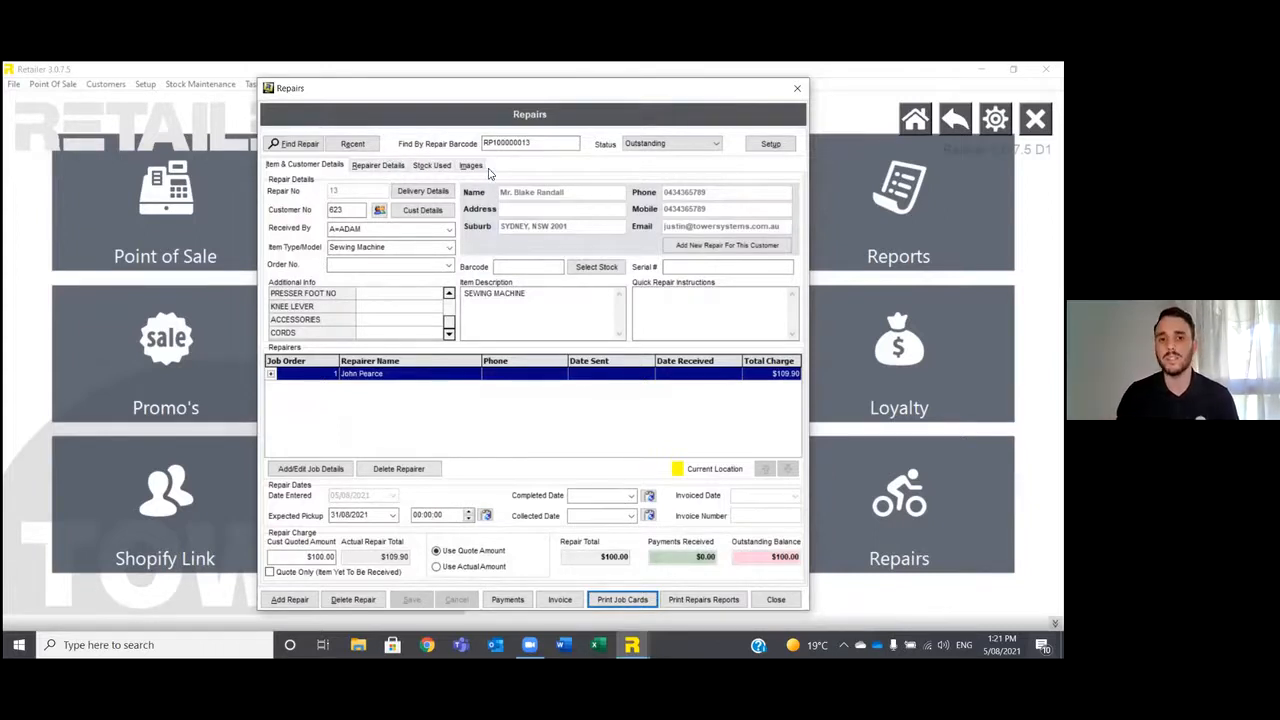
# Browse the list of repairs, try the Quote Only and Outstanding status filters, and leave without choosing a repair.
pyautogui.click(298, 144)
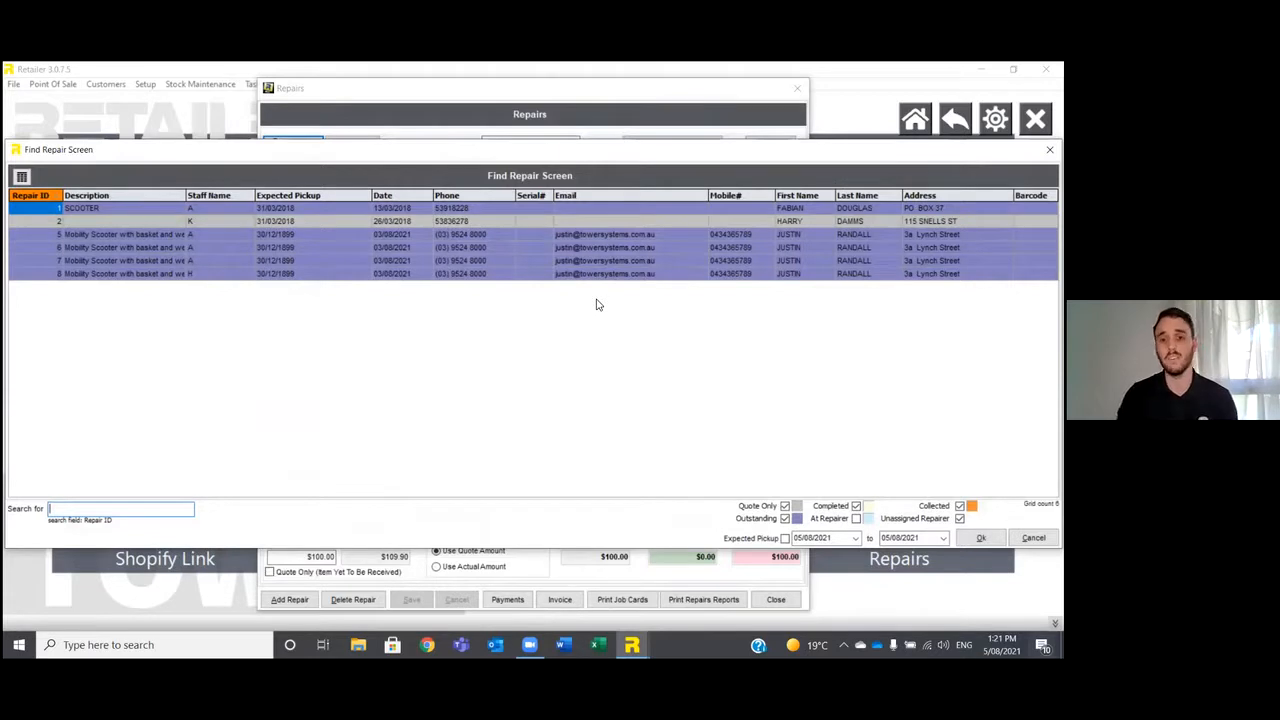
pyautogui.click(785, 507)
pyautogui.click(785, 518)
pyautogui.click(785, 507)
pyautogui.click(785, 518)
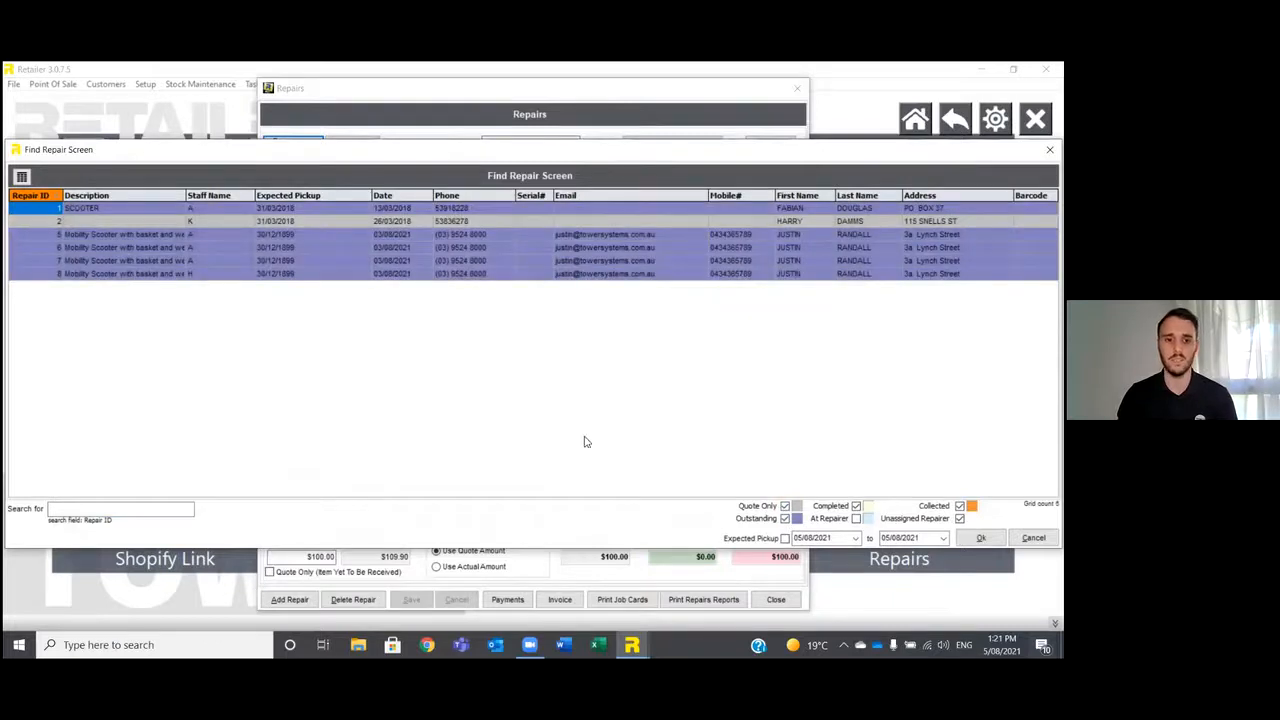
pyautogui.click(1033, 538)
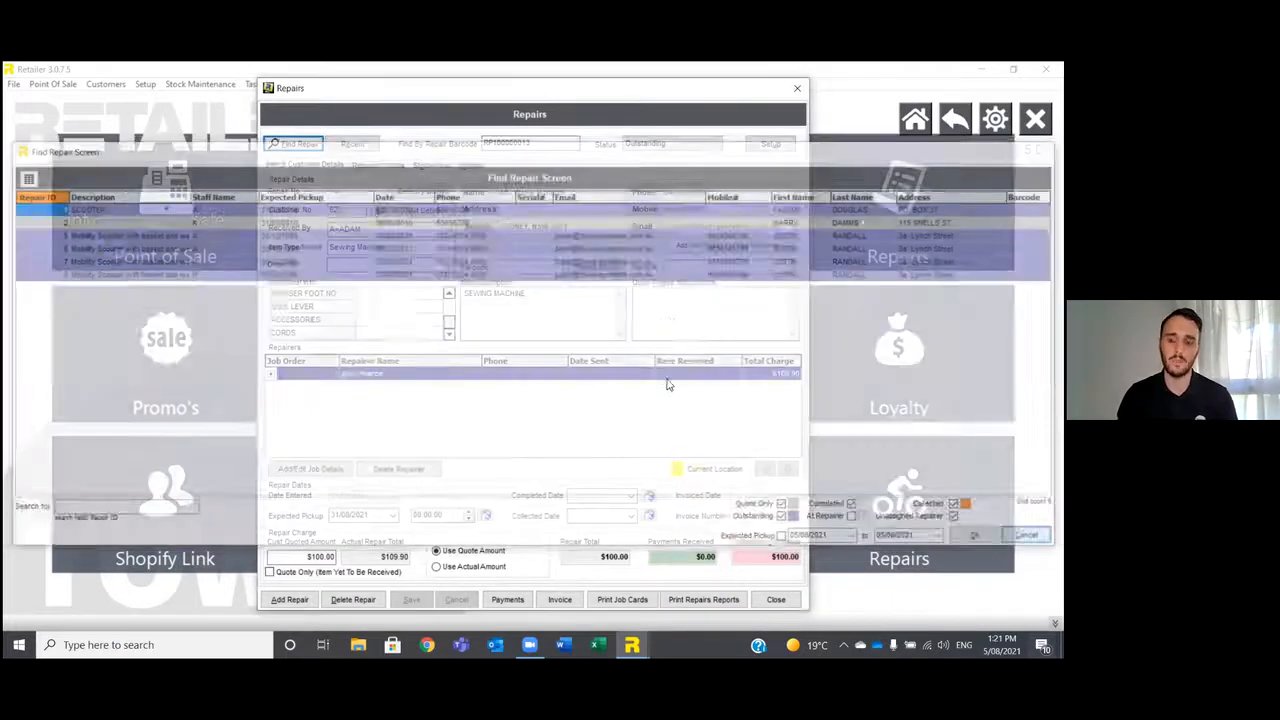
# Look over the repairs Collection Report options with Selected Repairer chosen, and leave without running the report.
pyautogui.click(700, 600)
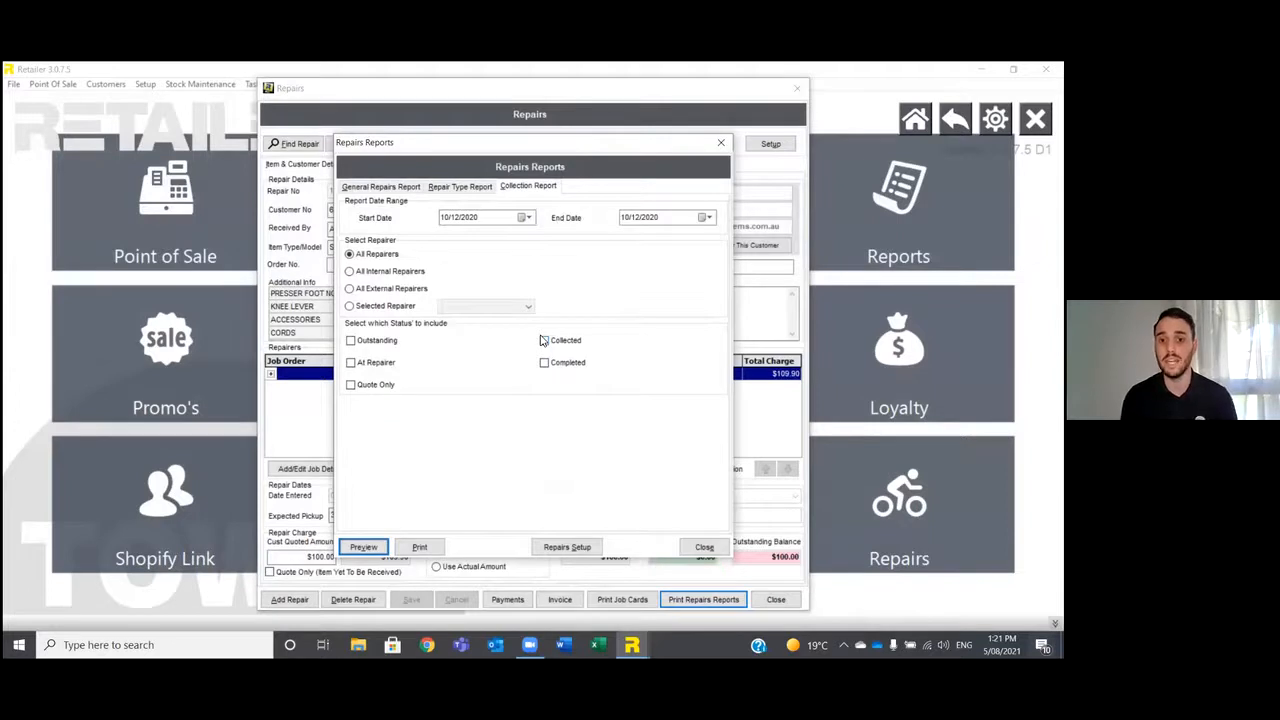
pyautogui.click(396, 308)
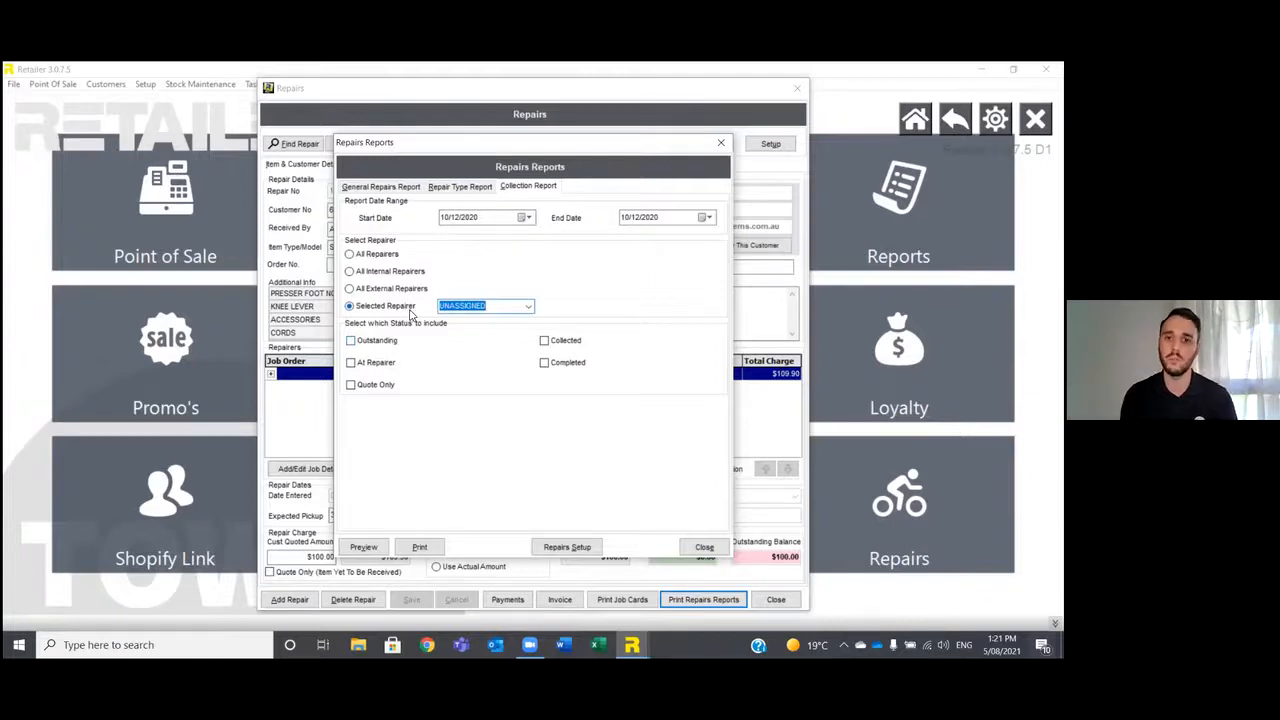
pyautogui.click(702, 547)
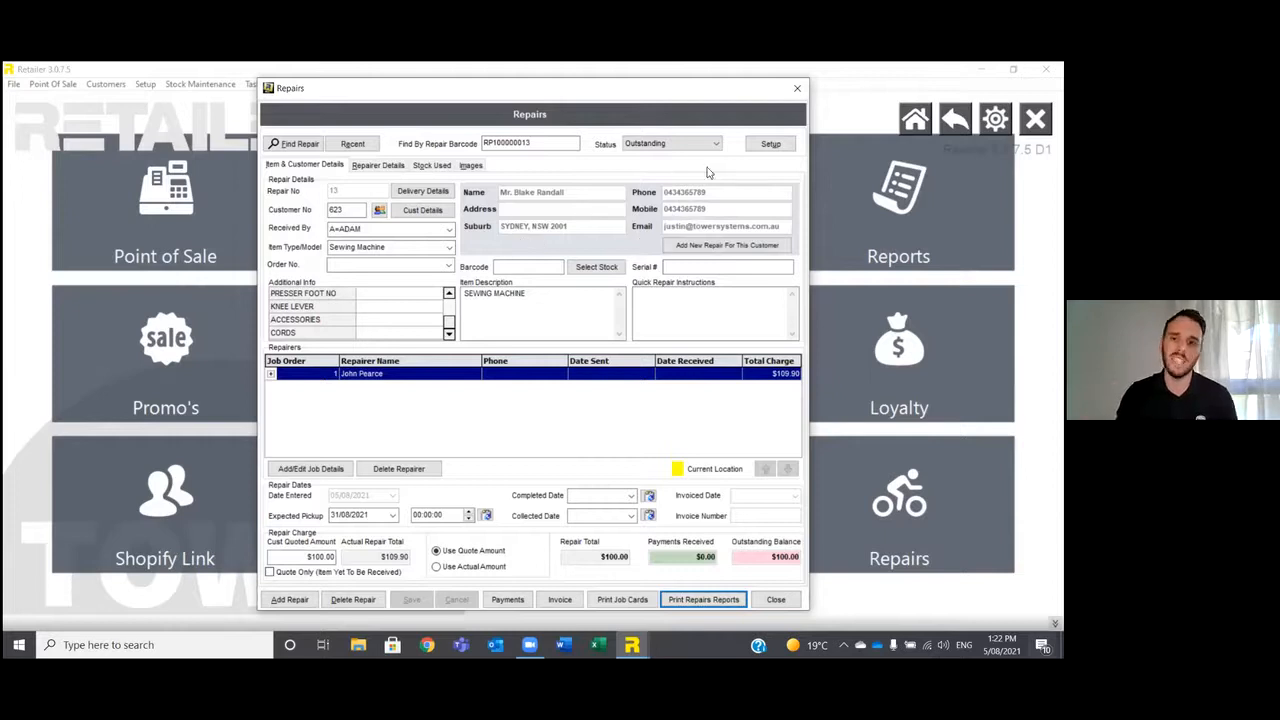
# Review the repairs setup for options, repairers, couriers, repair types, item types and additional information templates, and return to the main menu.
pyautogui.click(770, 144)
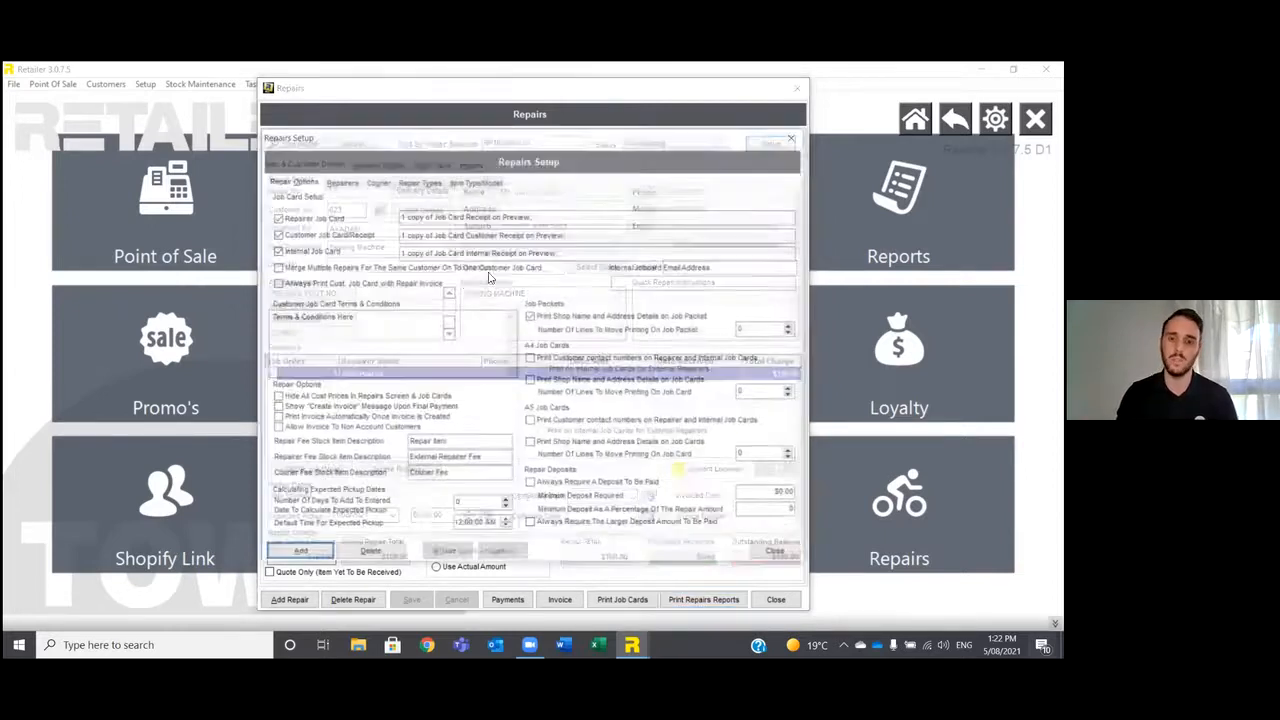
pyautogui.click(352, 182)
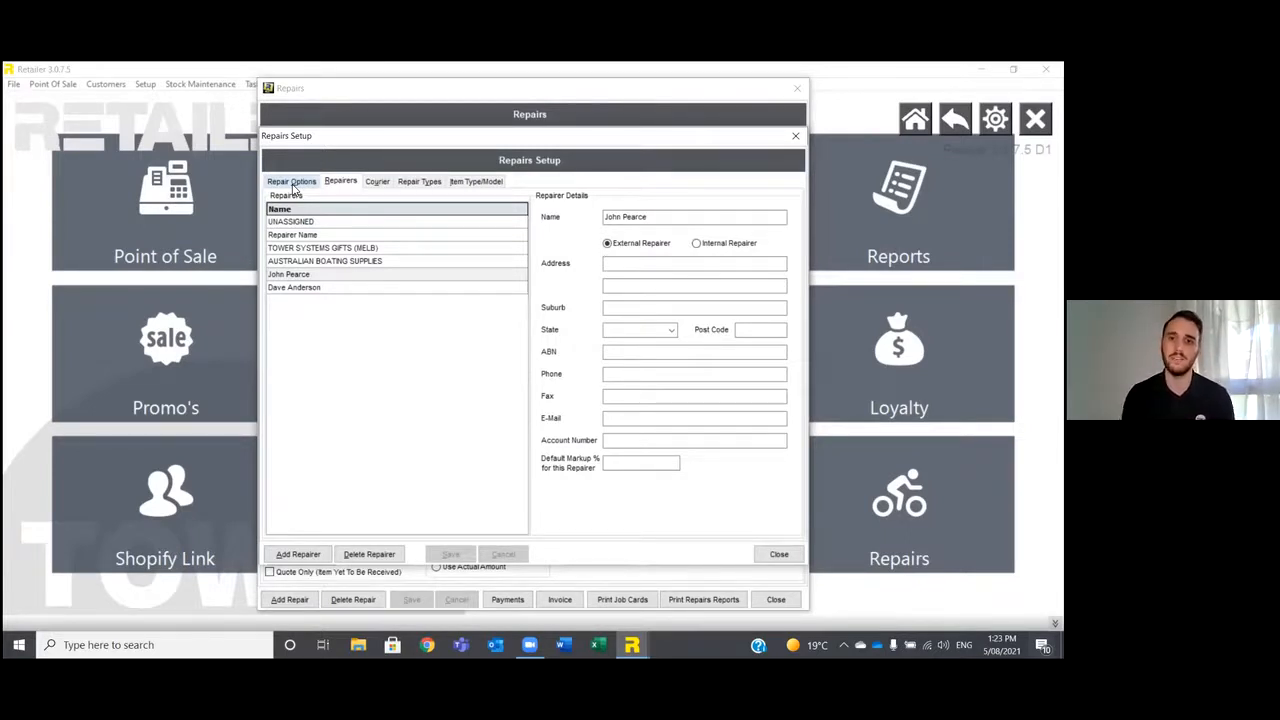
pyautogui.click(376, 184)
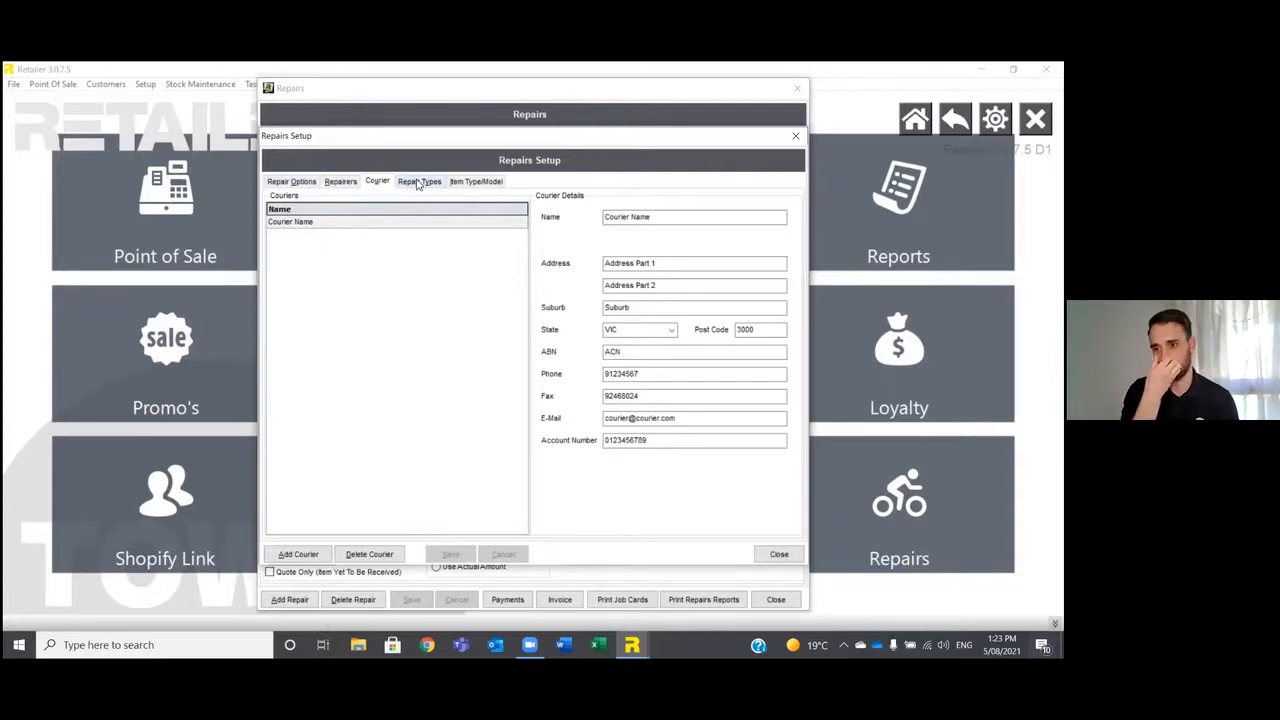
pyautogui.click(418, 183)
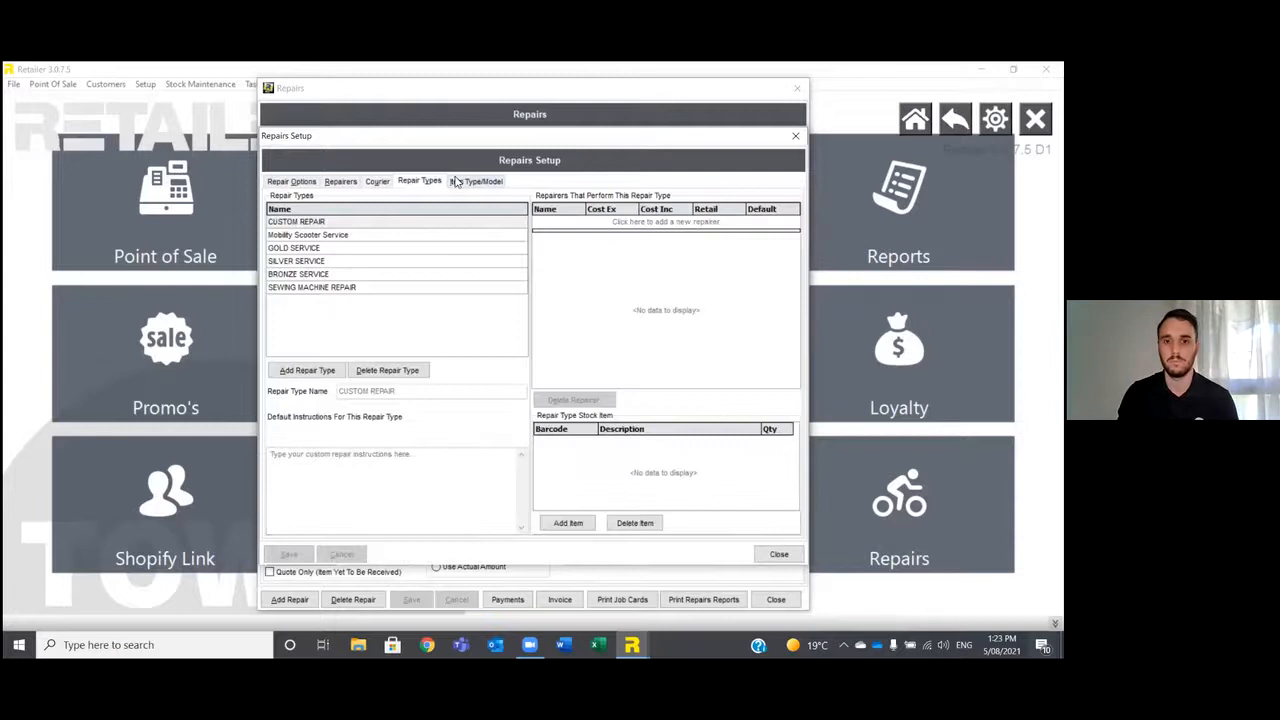
pyautogui.click(459, 183)
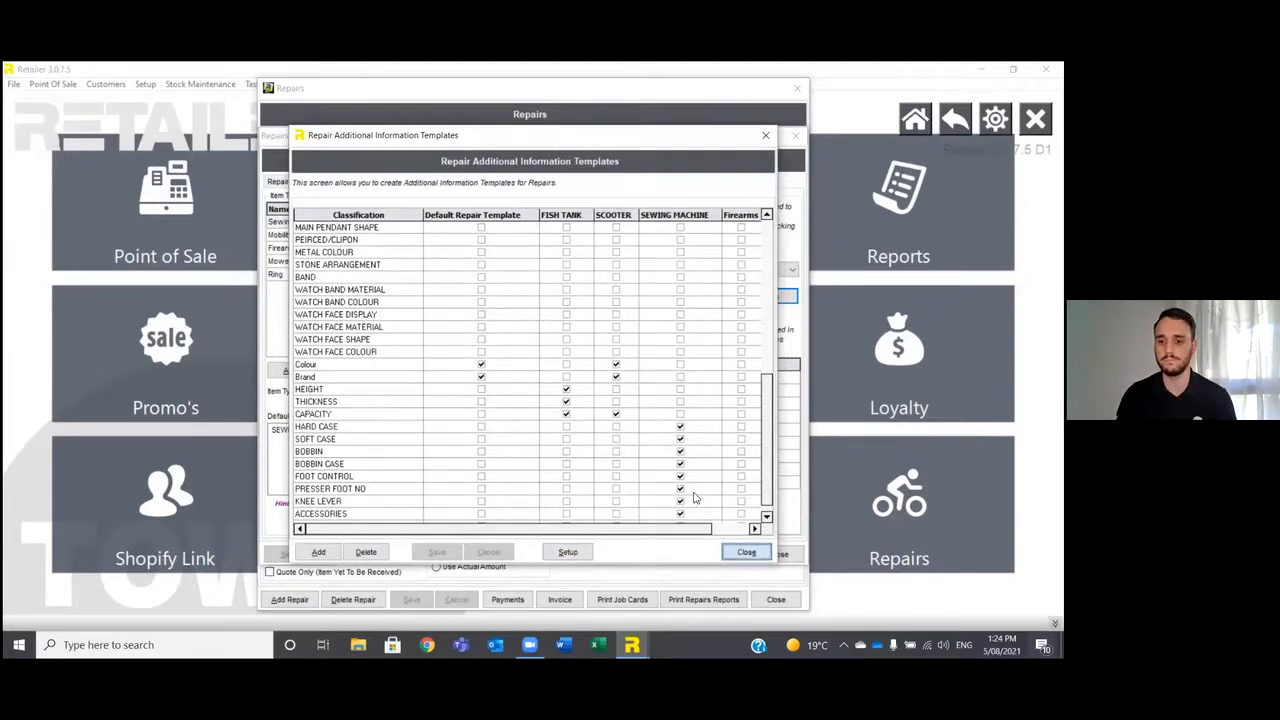
pyautogui.click(746, 552)
pyautogui.click(778, 556)
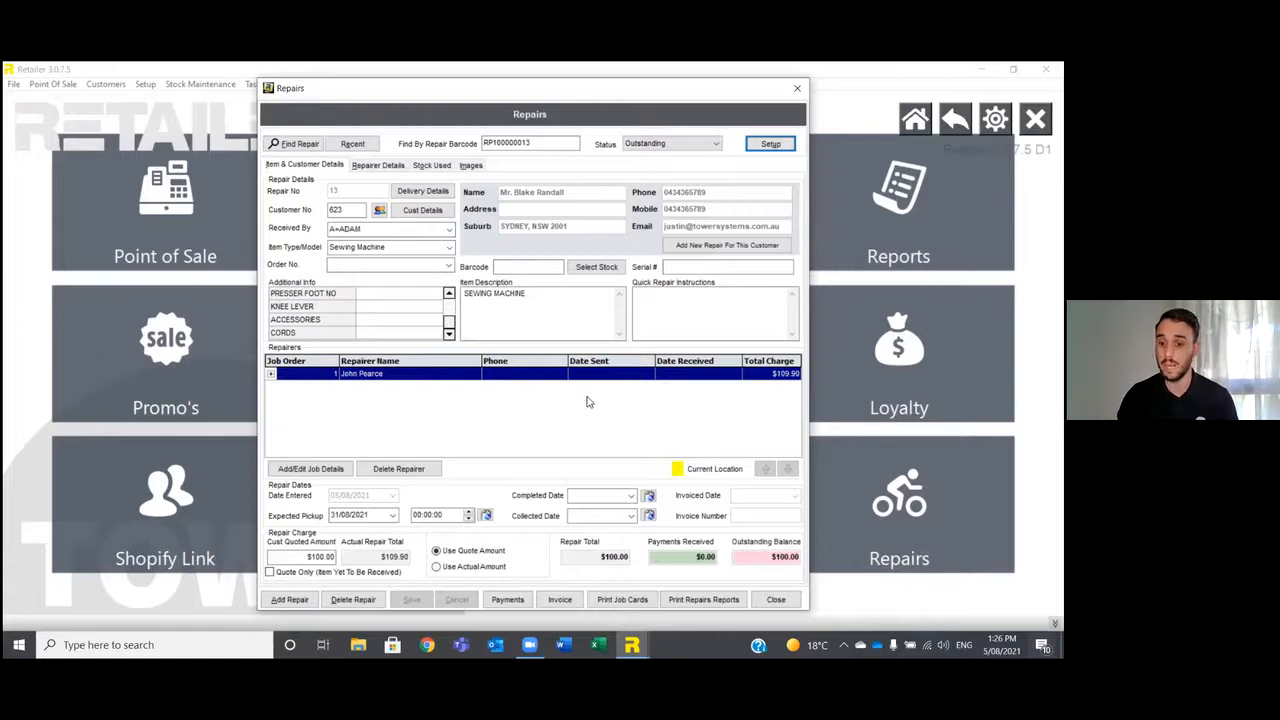
pyautogui.click(772, 600)
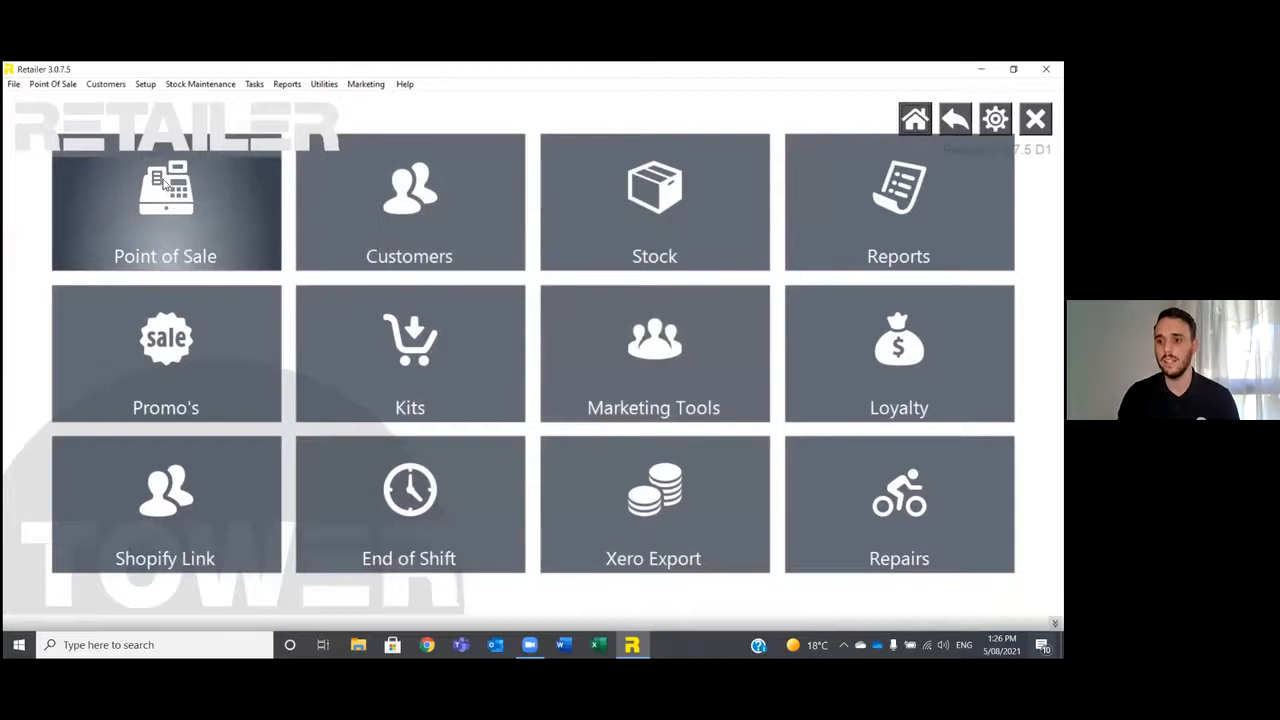
# Look over the repair payment for the Tower Systems customer at the point of sale, and return to the main menu without paying.
pyautogui.click(224, 246)
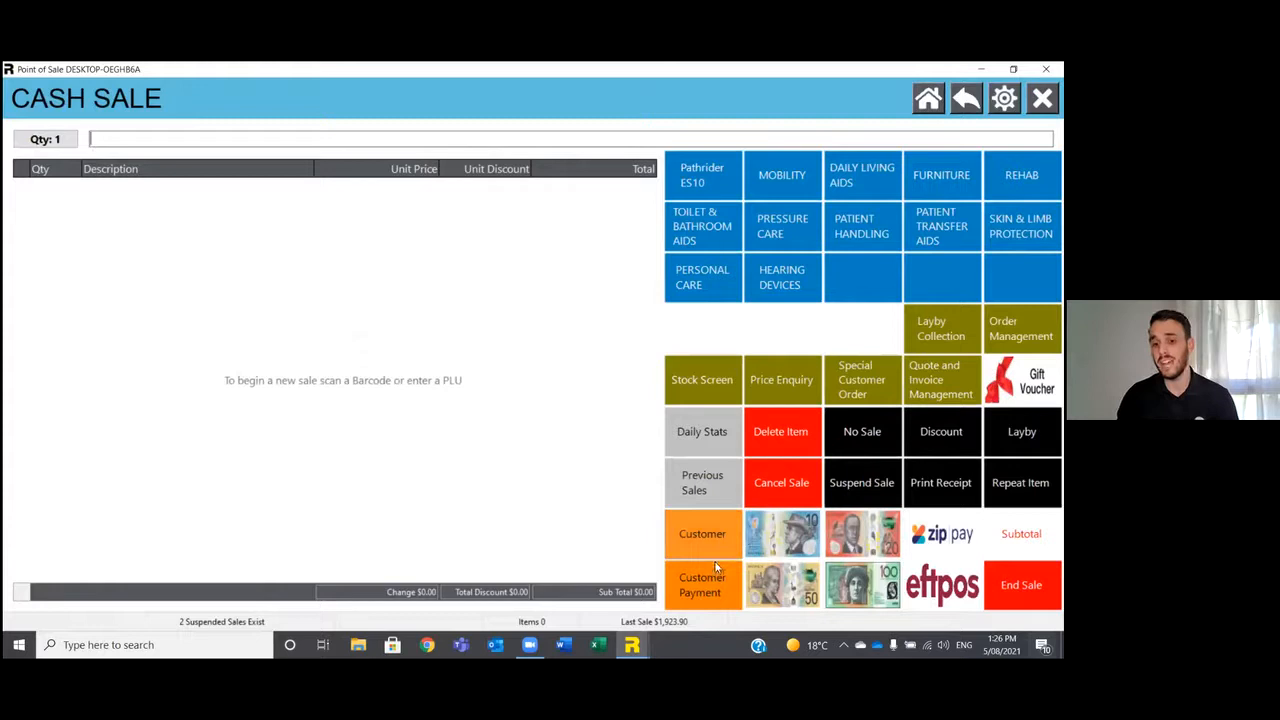
pyautogui.click(722, 582)
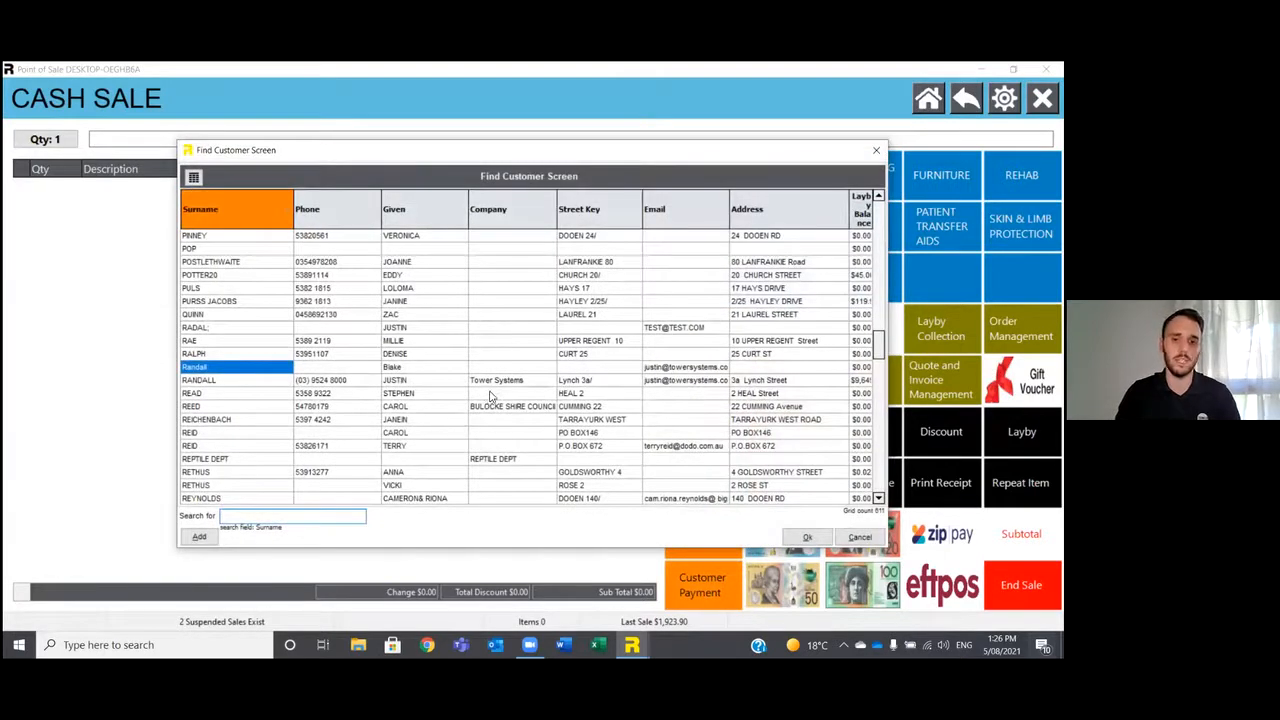
pyautogui.doubleClick(490, 381)
pyautogui.click(533, 318)
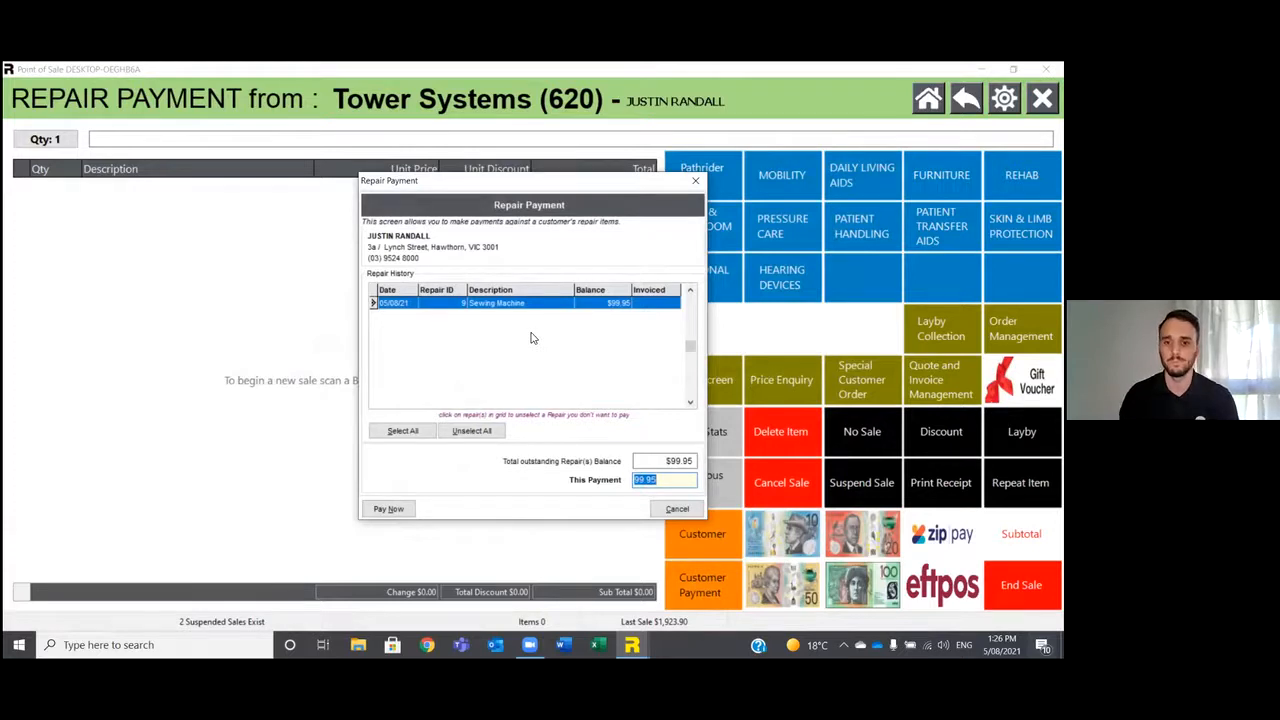
pyautogui.click(661, 512)
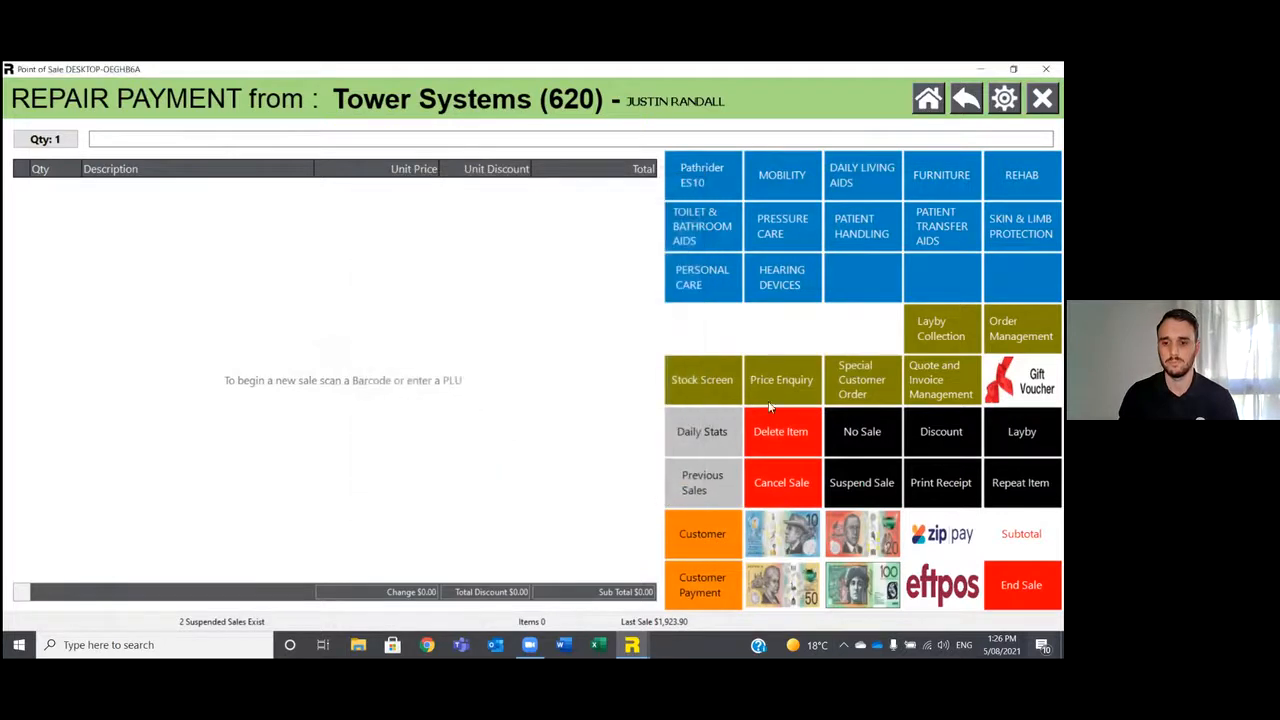
pyautogui.click(1042, 98)
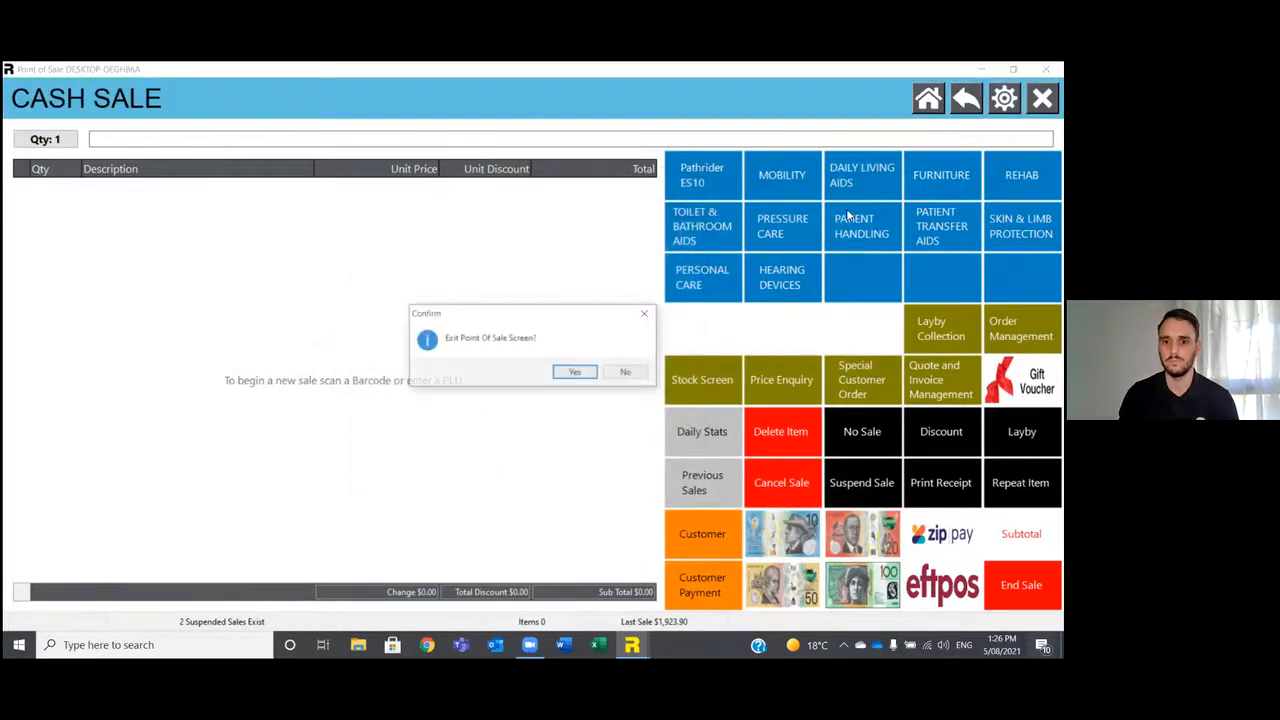
pyautogui.click(568, 371)
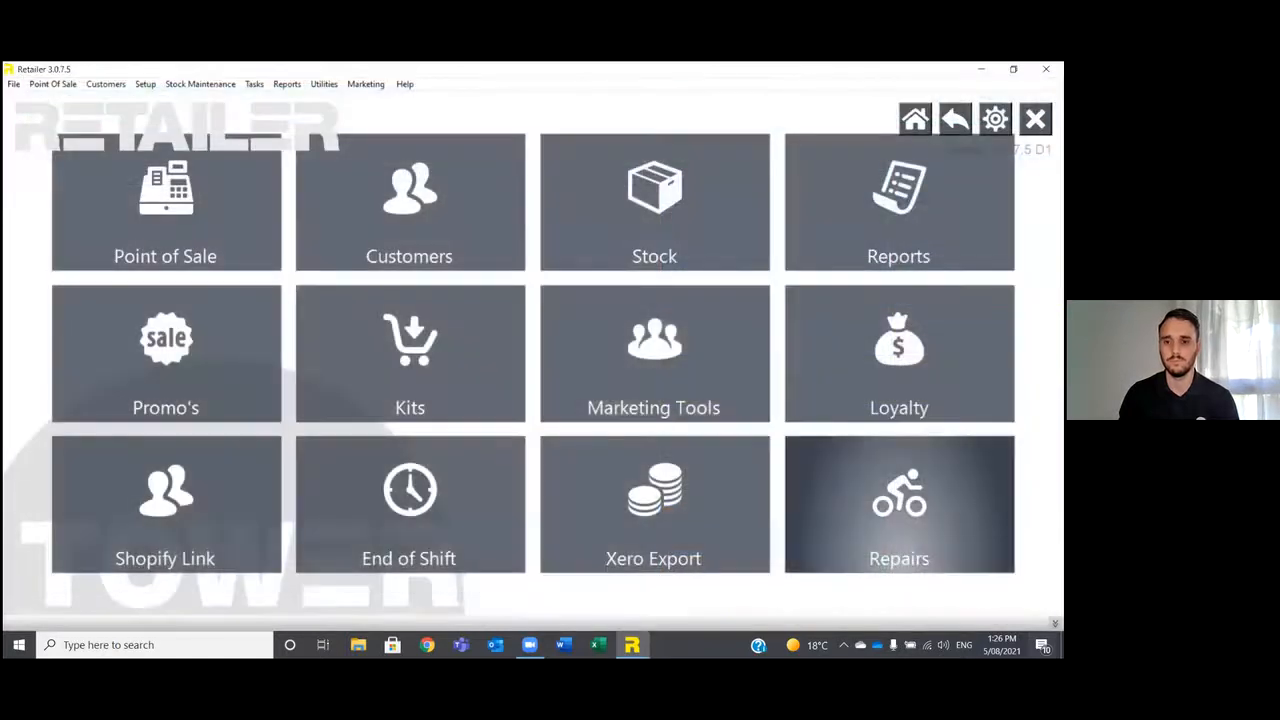
# Review which columns can be shown or hidden in the repairs search list, and return to the repair record without changing or choosing anything.
pyautogui.click(899, 500)
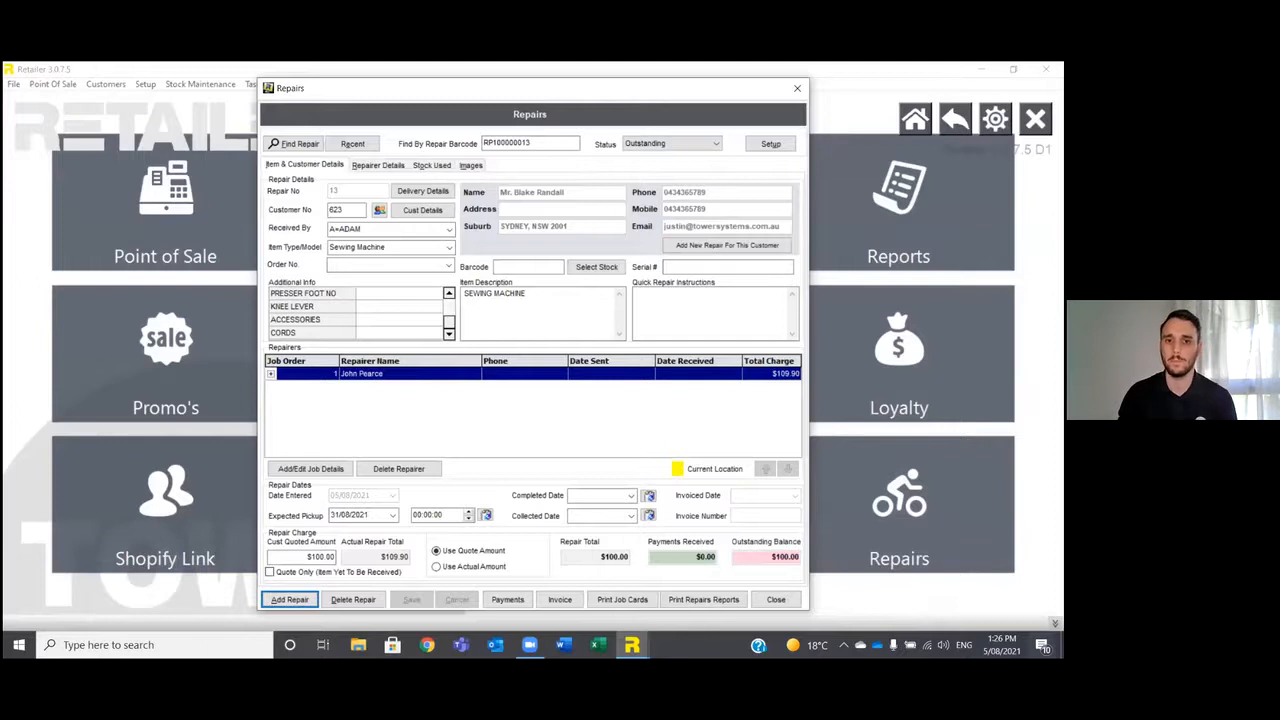
pyautogui.click(297, 150)
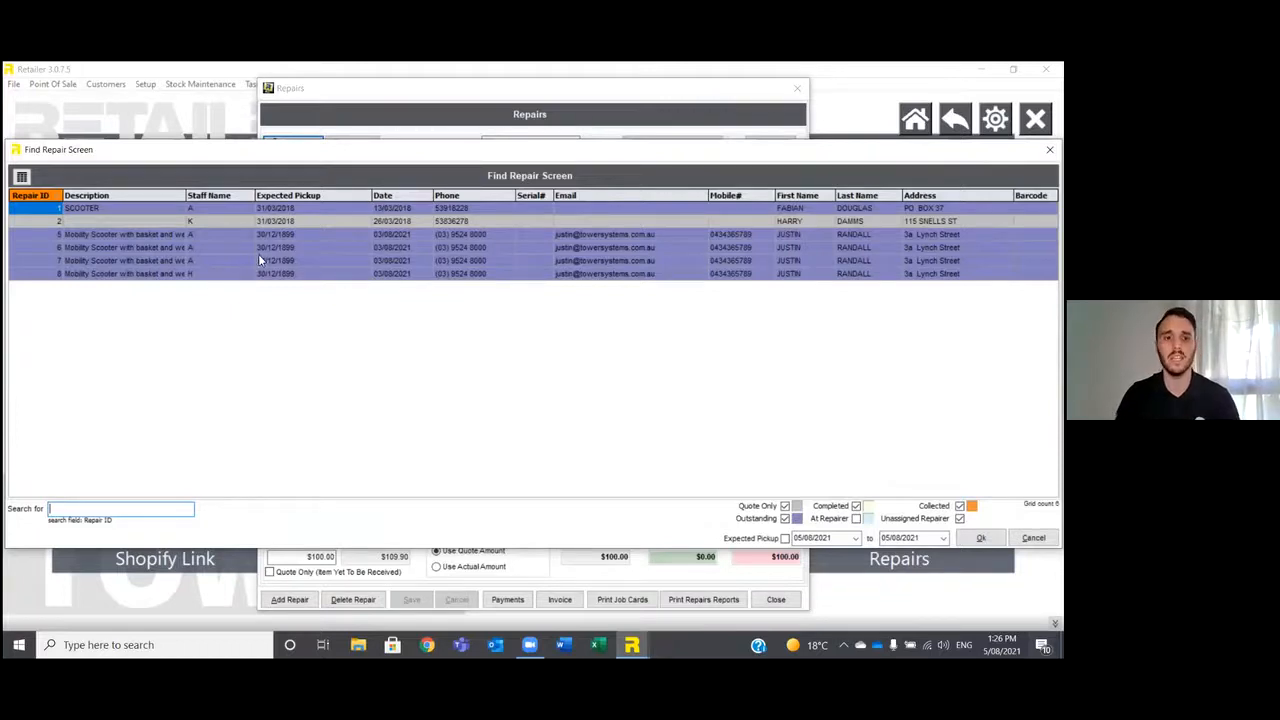
pyautogui.click(21, 178)
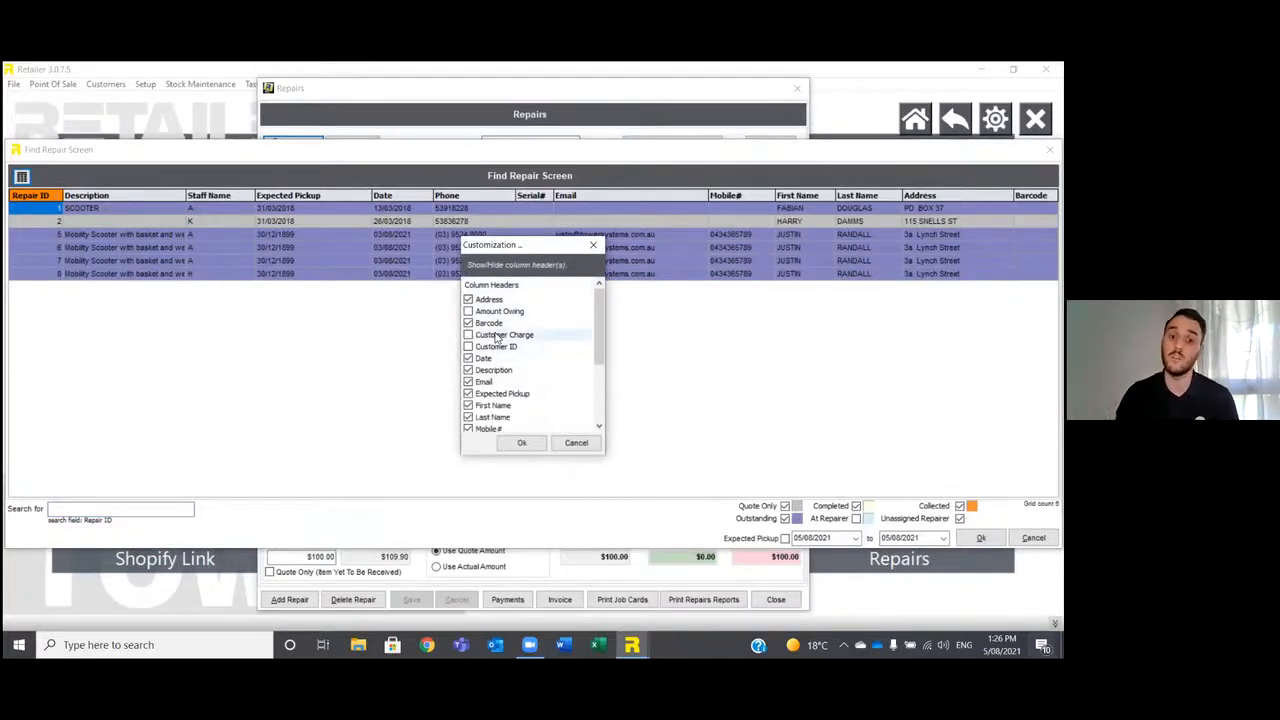
pyautogui.click(593, 245)
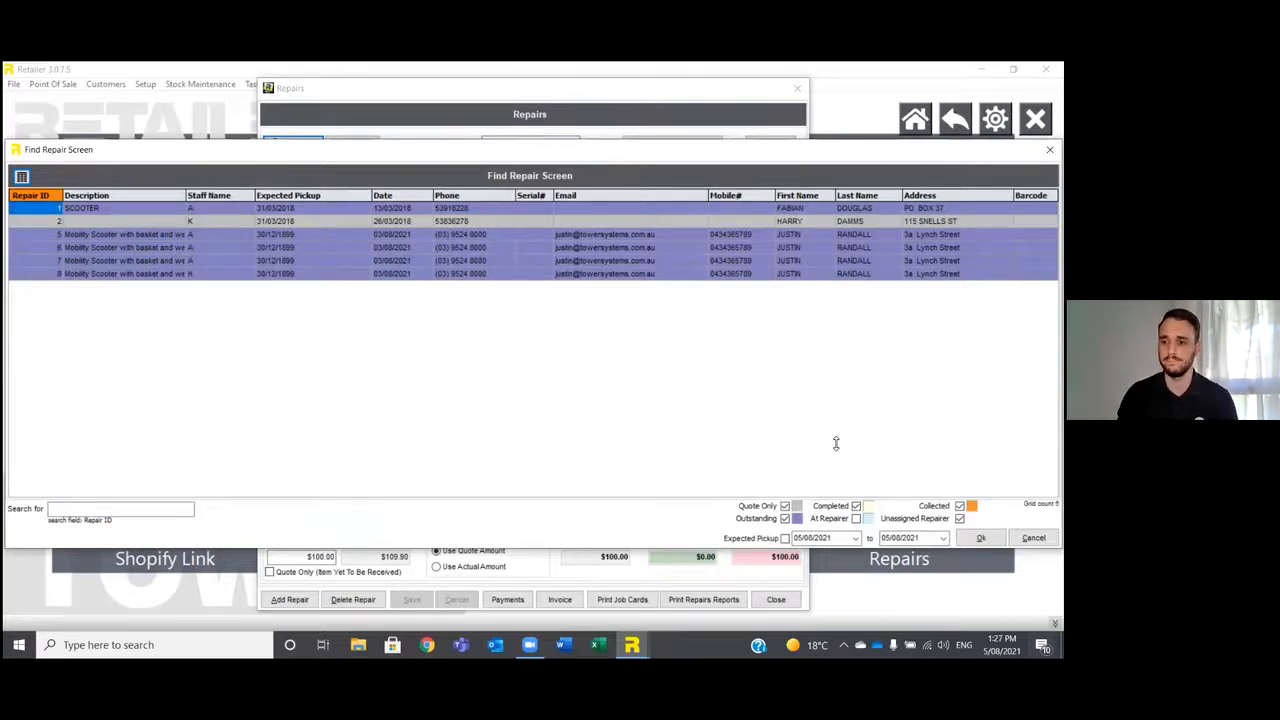
pyautogui.press('Escape')
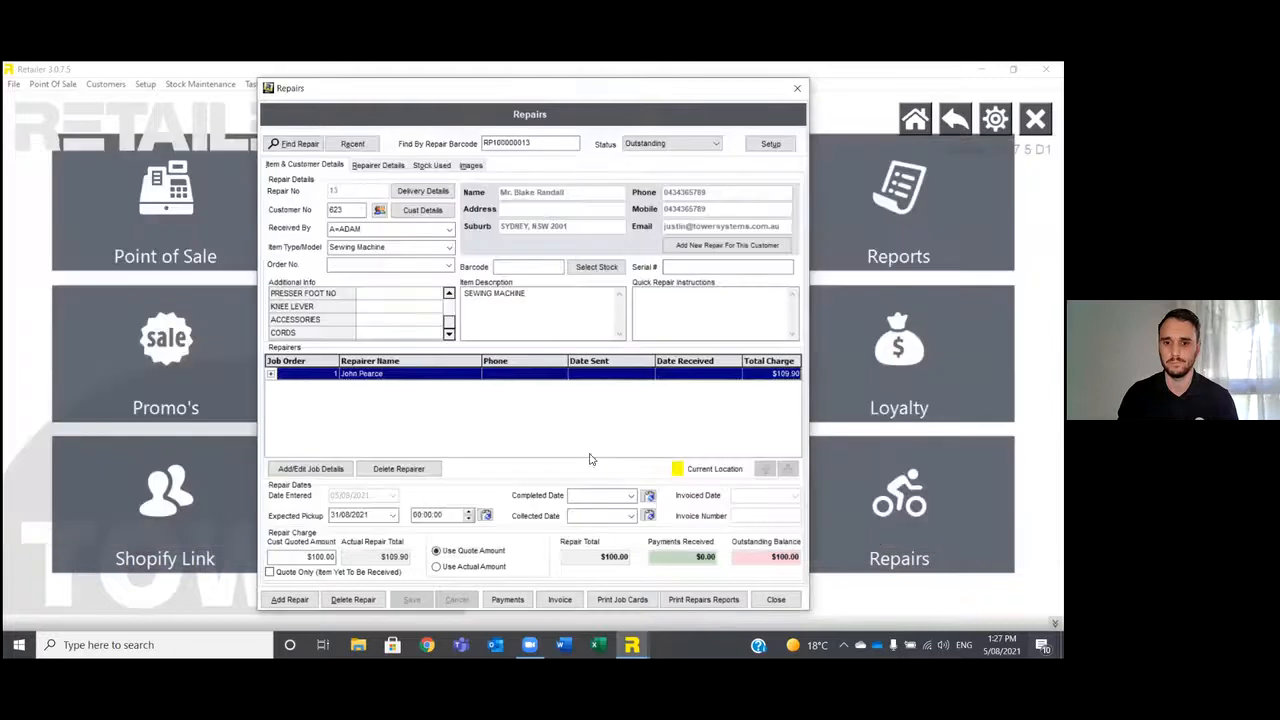